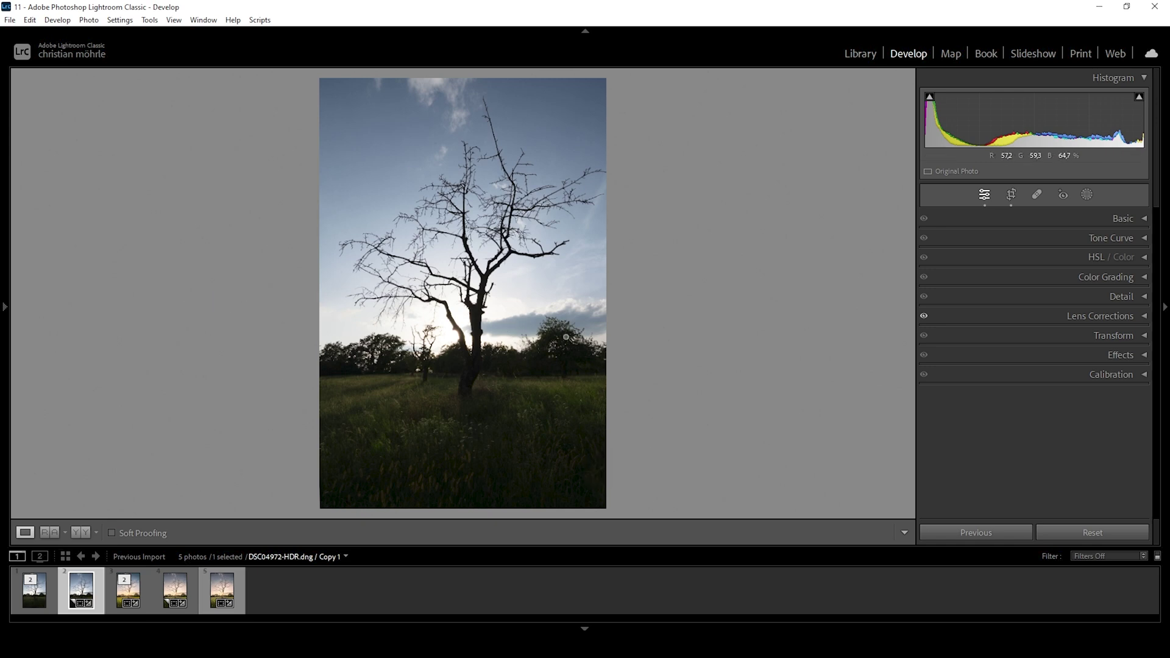
# - Expand the Basic panel for the HDR tree photo, still at default values with Temp 5500
pyautogui.click(1129, 223)
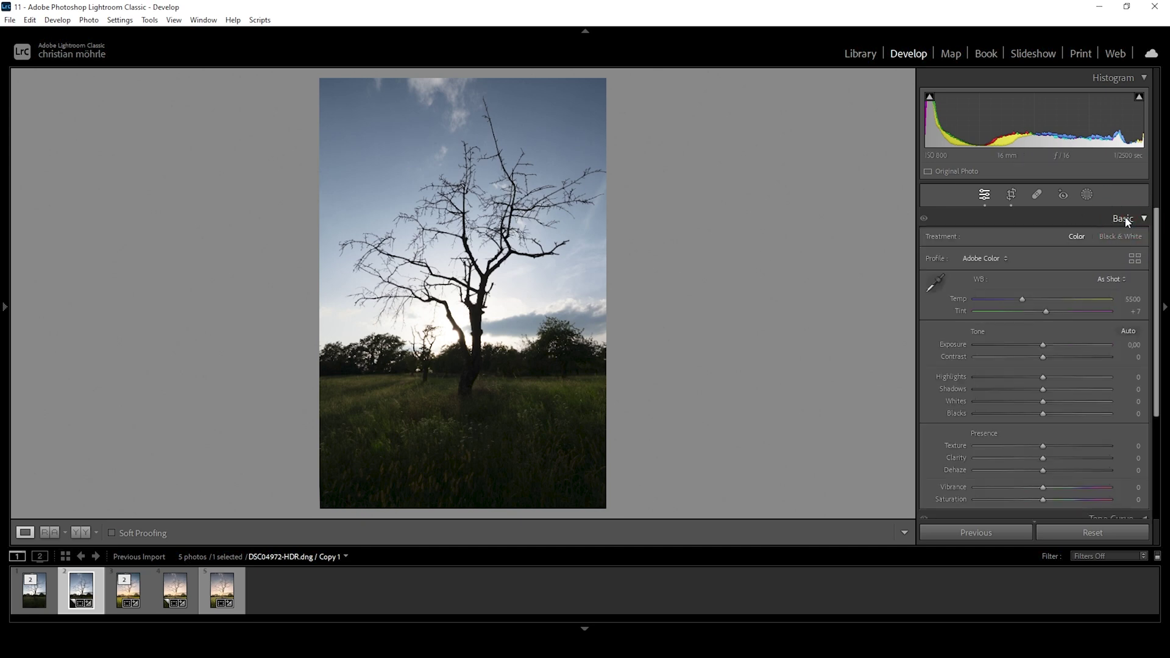
# - Apply the Adobe Landscape profile and warm the white balance to Temp 6751
pyautogui.click(987, 260)
pyautogui.click(1046, 286)
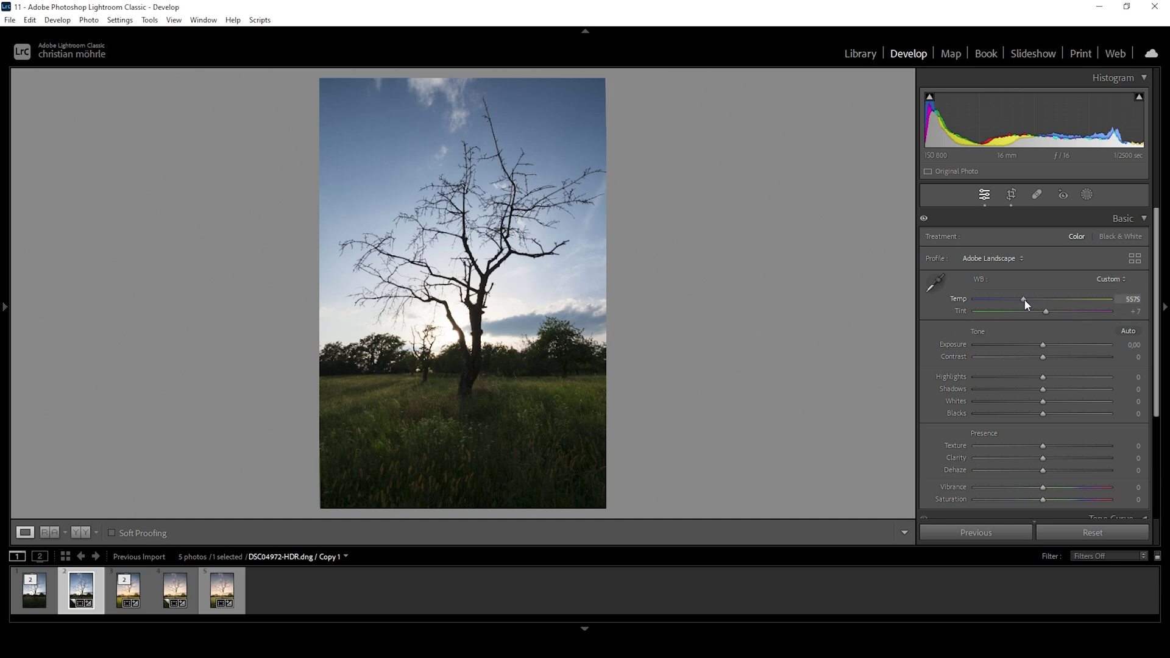
pyautogui.moveTo(1024, 300); pyautogui.dragTo(1040, 303)
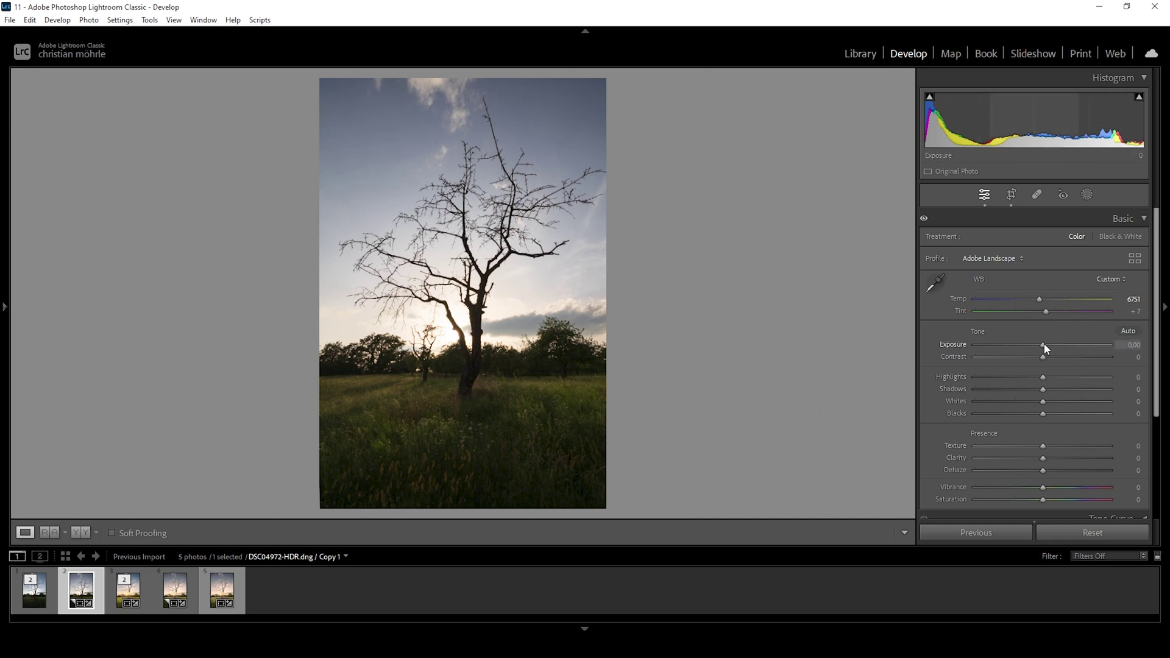
# - Set Exposure +1.04, Highlights -63, Shadows +15 and Blacks +20 in the Basic panel
pyautogui.moveTo(1044, 344); pyautogui.dragTo(1051, 343)
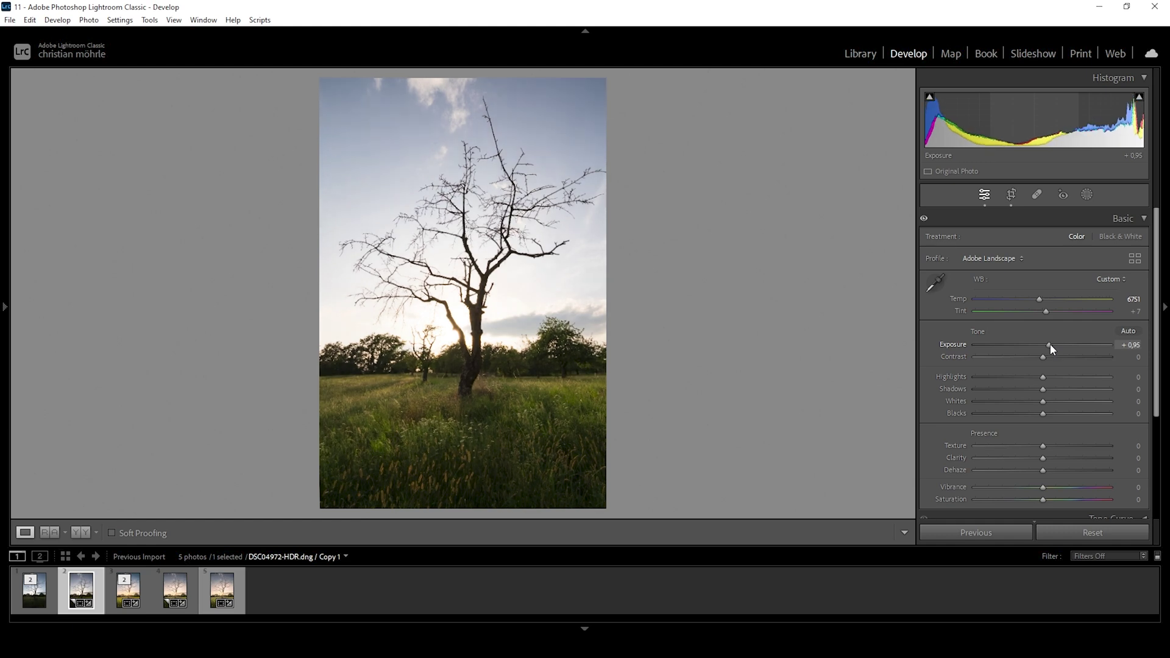
pyautogui.hotkey('ctrl', 'z')
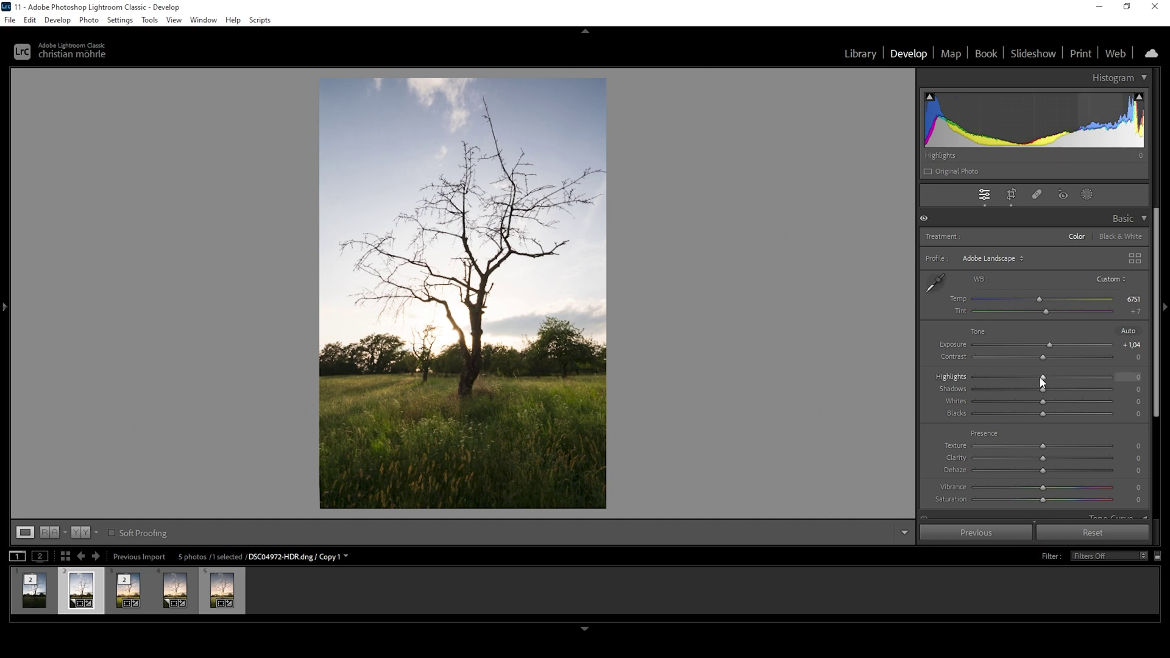
pyautogui.moveTo(1043, 377); pyautogui.dragTo(997, 378)
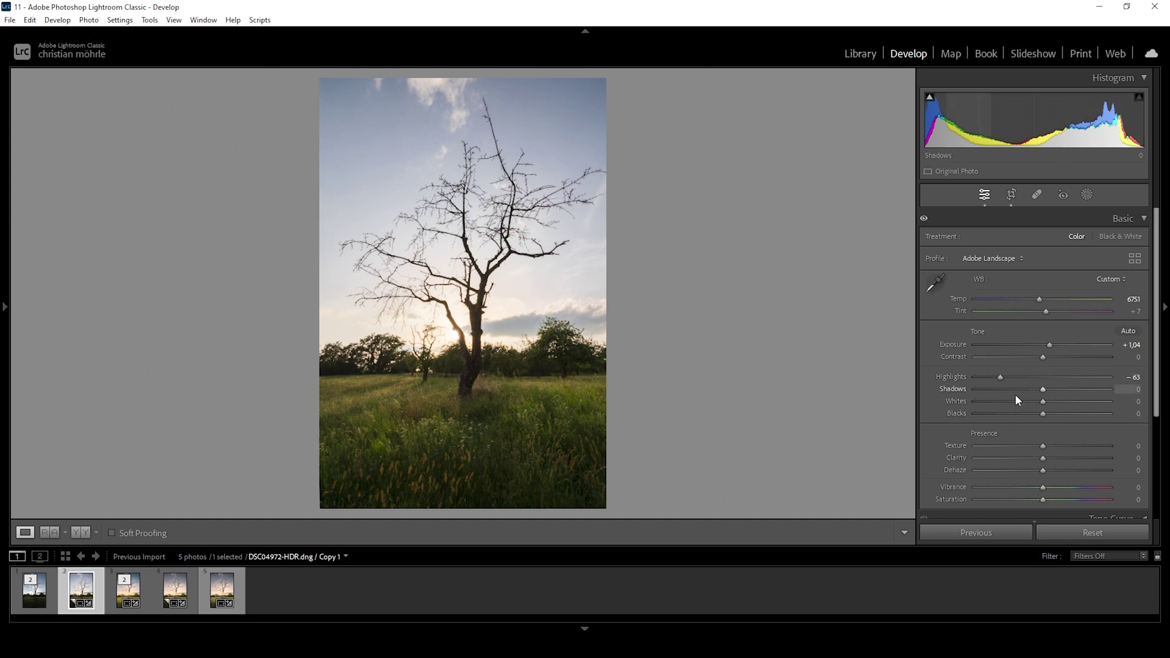
pyautogui.click(1049, 388)
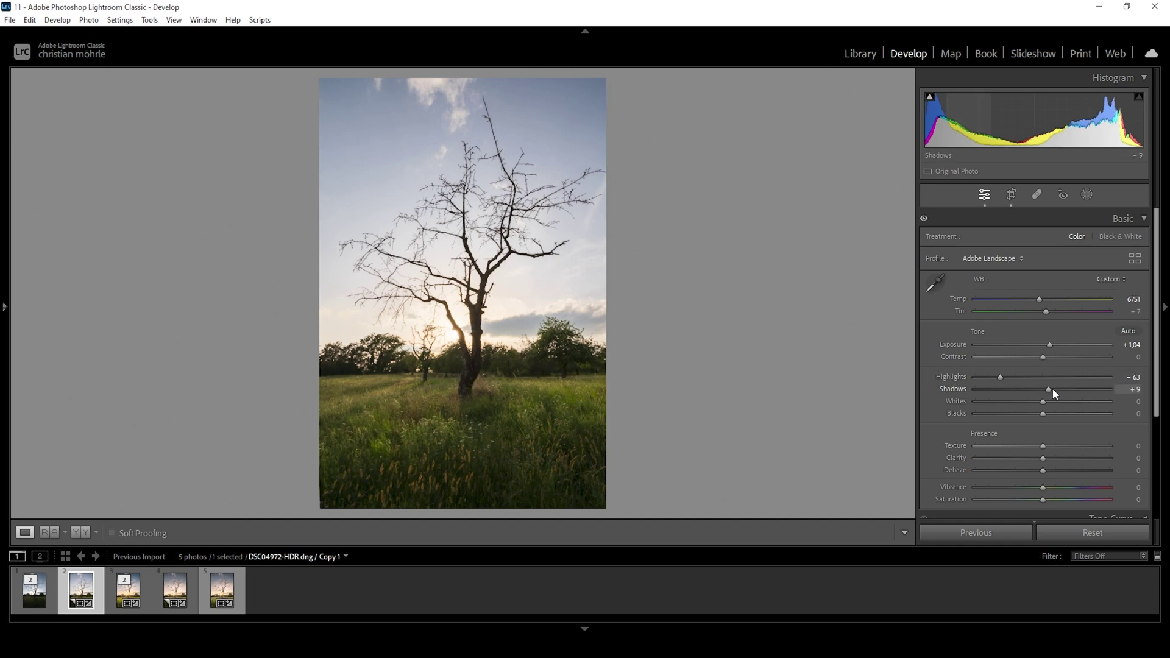
pyautogui.moveTo(1054, 389); pyautogui.dragTo(1057, 389)
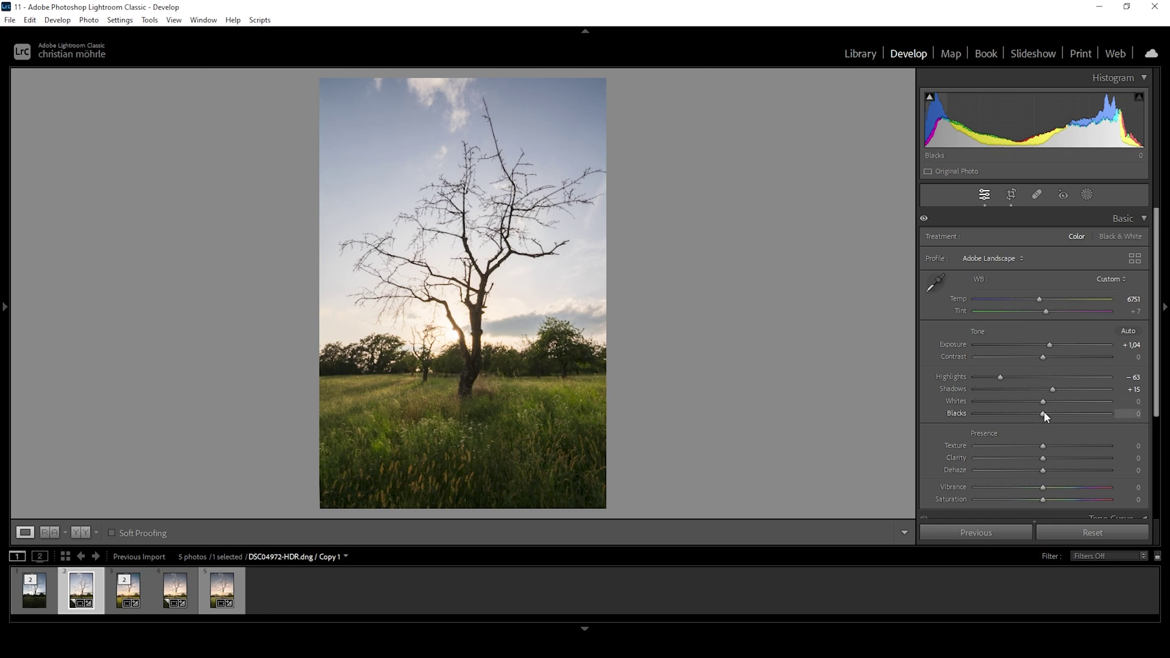
pyautogui.moveTo(1043, 414); pyautogui.dragTo(1057, 415)
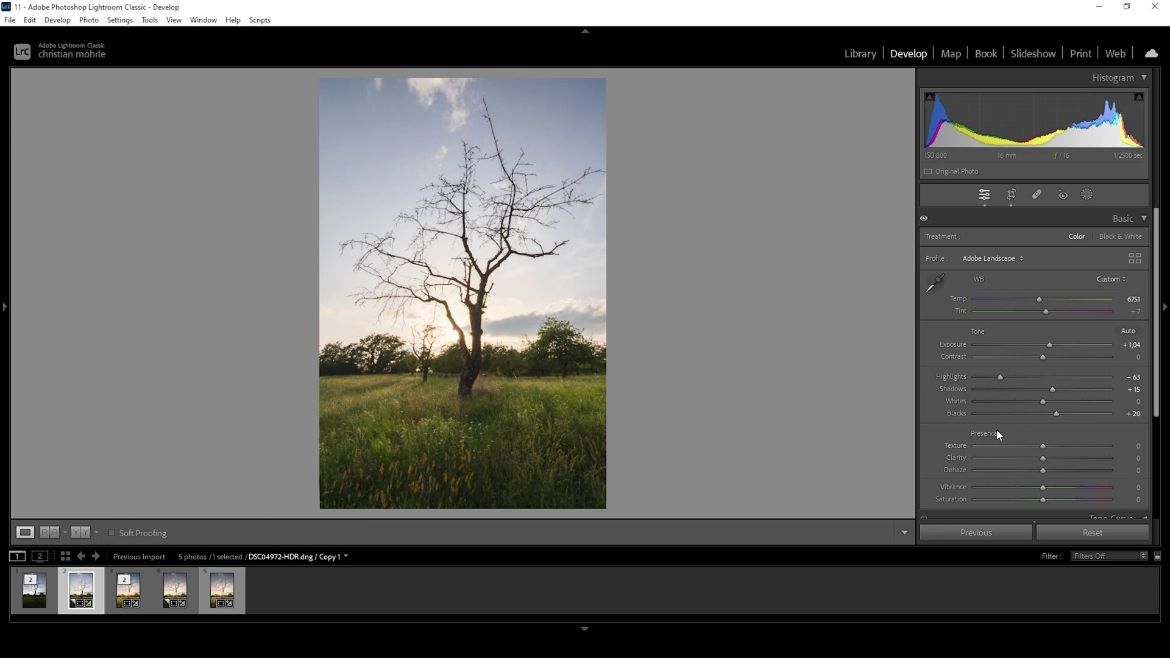
# - Set Texture +4, Clarity -7, Dehaze -10 and Vibrance +27, then compare with the original reference
pyautogui.moveTo(1042, 449); pyautogui.dragTo(1046, 451)
pyautogui.moveTo(1042, 458); pyautogui.dragTo(1037, 460)
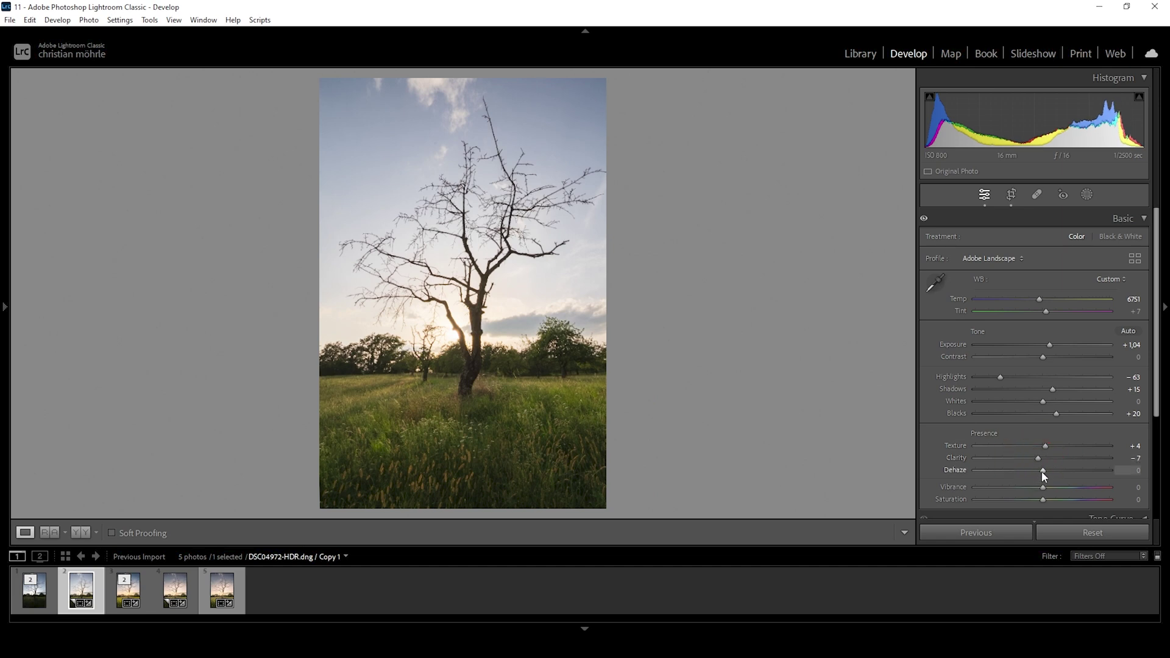
pyautogui.moveTo(1040, 471); pyautogui.dragTo(1035, 471)
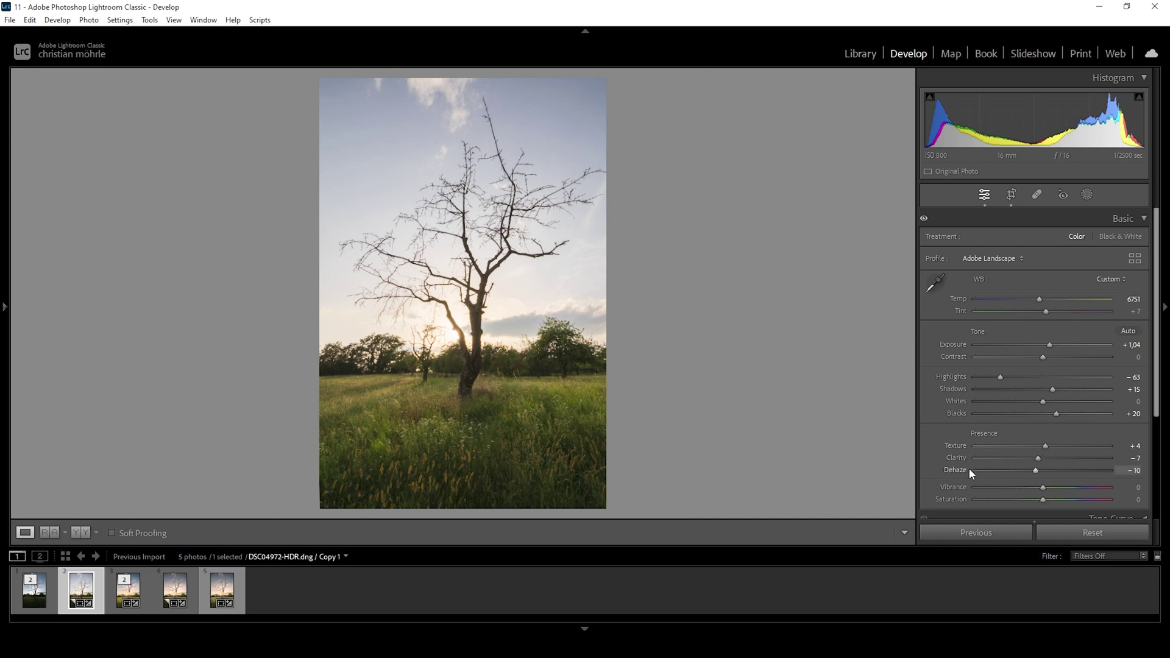
pyautogui.moveTo(1043, 488); pyautogui.dragTo(1062, 489)
pyautogui.click(50, 532)
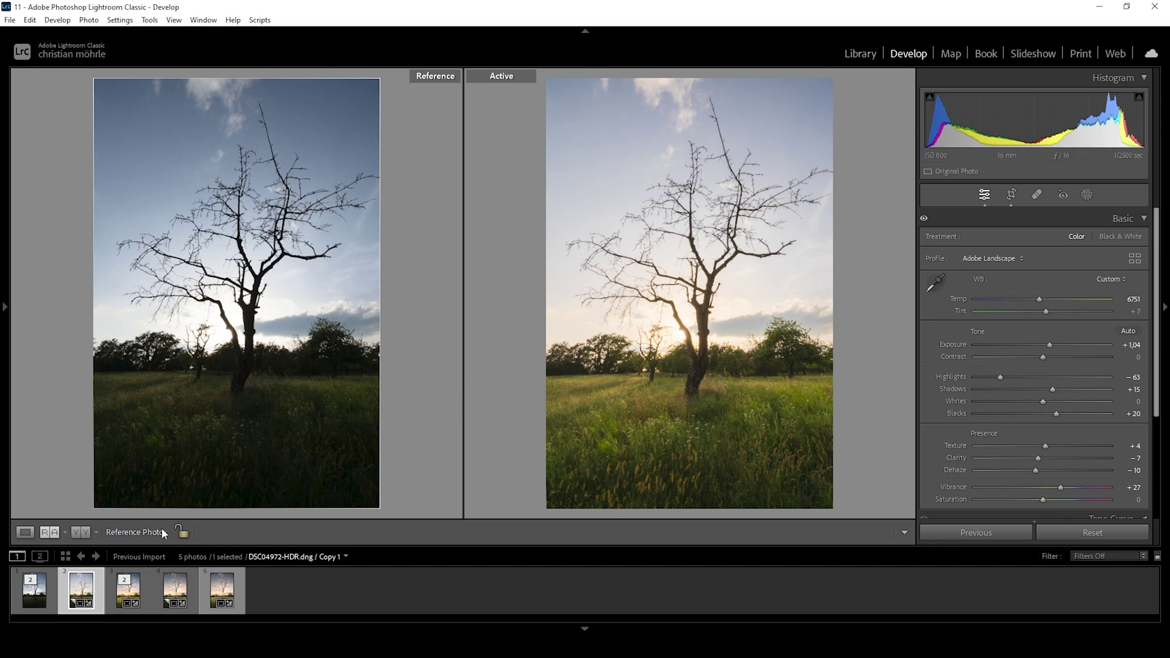
pyautogui.click(25, 532)
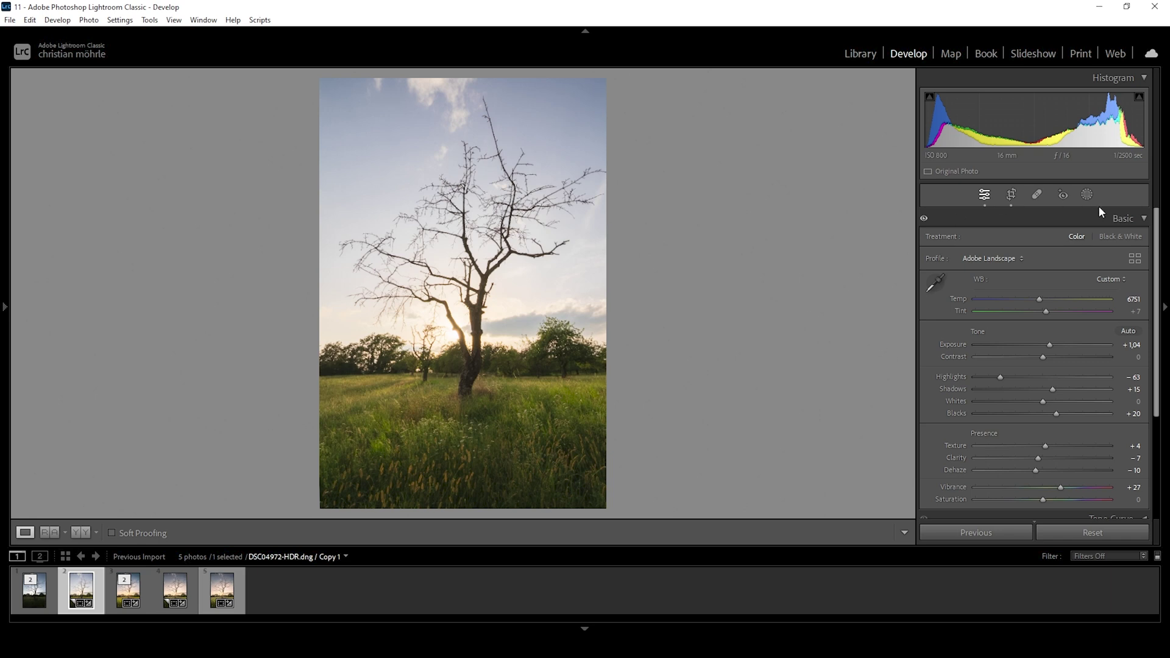
pyautogui.click(1087, 195)
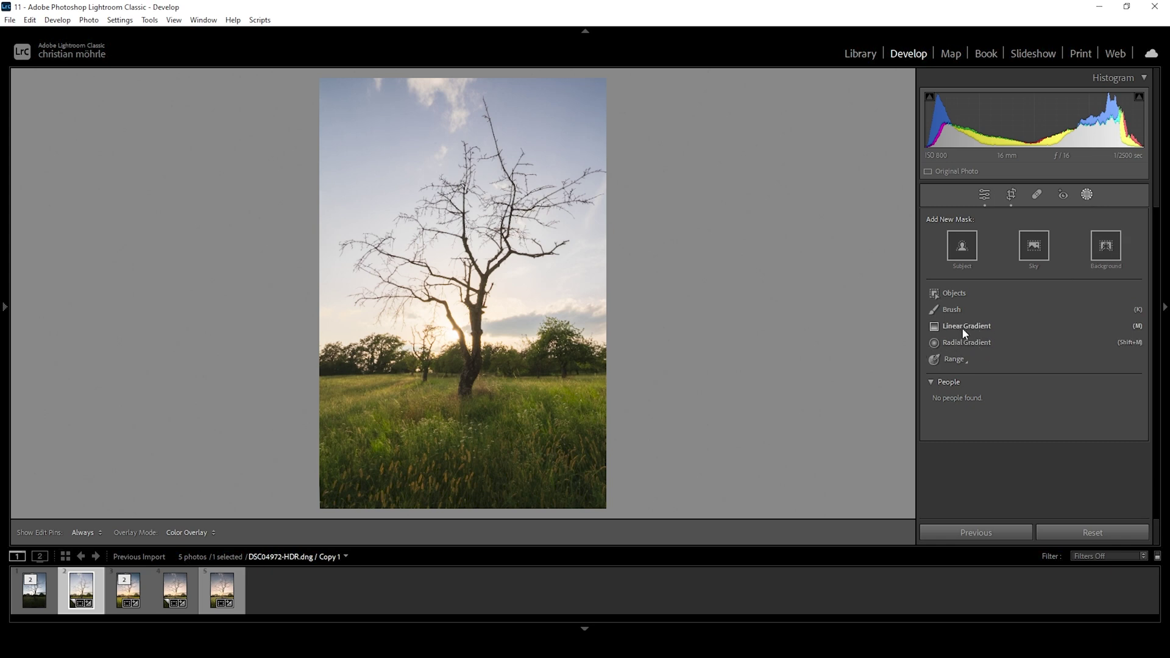
# - Draw a linear gradient mask over the lower meadow near the tree's base
pyautogui.click(964, 332)
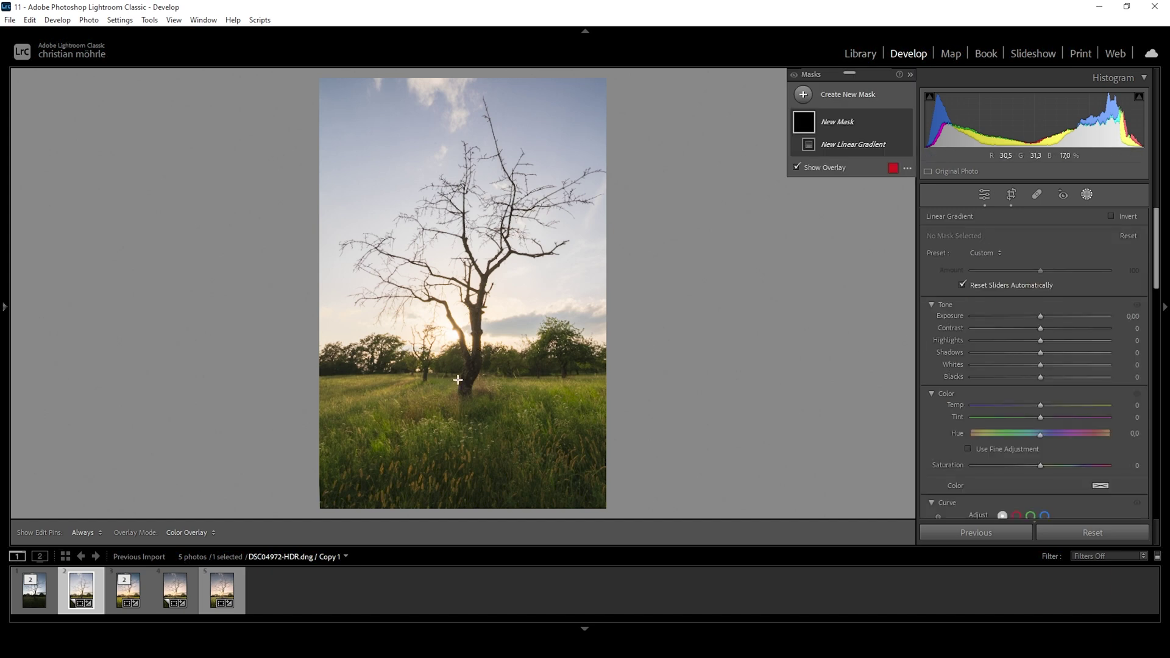
pyautogui.moveTo(459, 379); pyautogui.dragTo(457, 369)
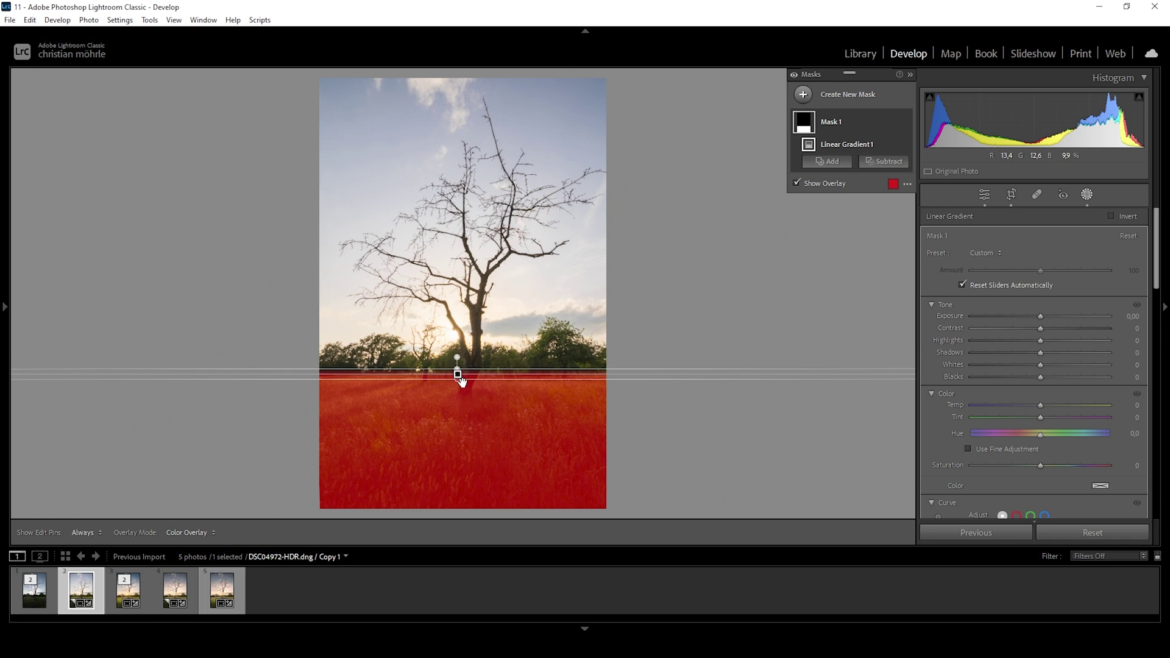
pyautogui.moveTo(460, 379)
pyautogui.mouseDown()
pyautogui.moveTo(462, 388)
pyautogui.moveTo(458, 369)
pyautogui.moveTo(471, 388)
pyautogui.mouseUp()
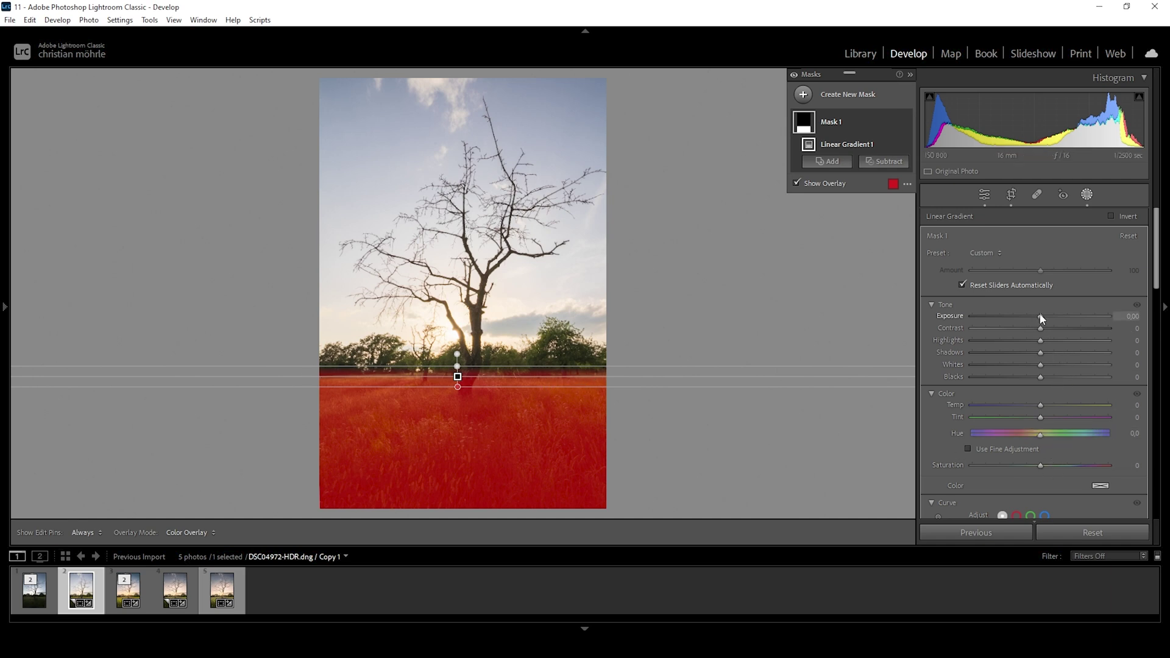
# - Give the meadow gradient Exposure 0.50, Clarity 33 and Texture 3
pyautogui.moveTo(1041, 315); pyautogui.dragTo(1046, 316)
pyautogui.scroll(-8, 1093, 412)
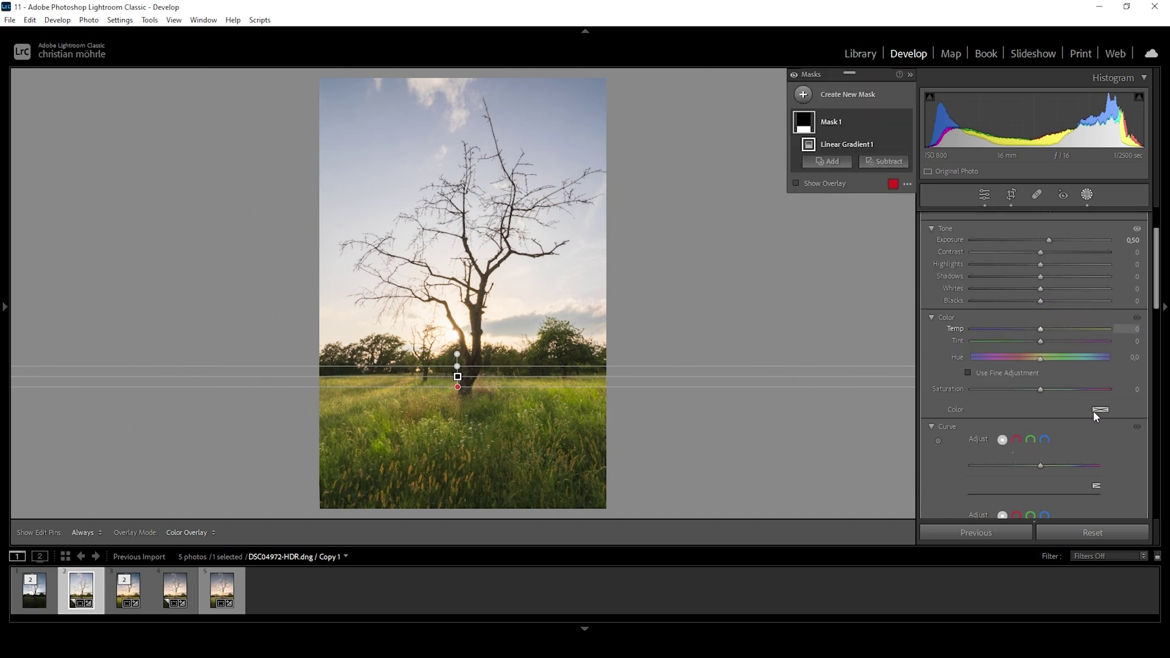
pyautogui.scroll(-3, 1091, 413)
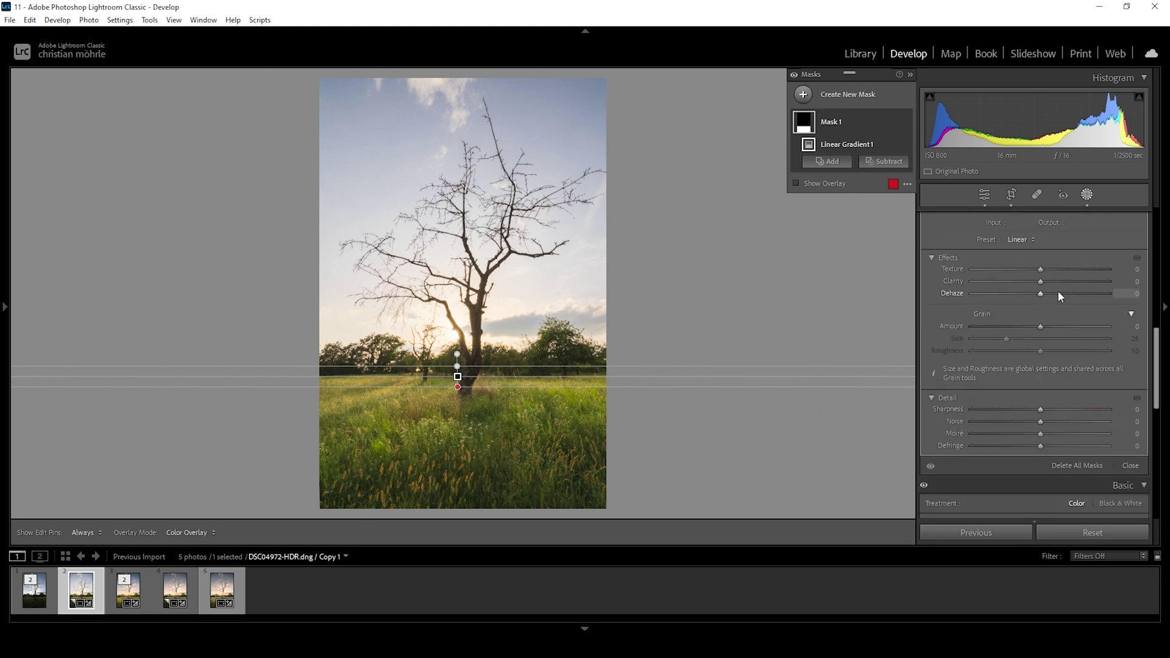
pyautogui.moveTo(1041, 285); pyautogui.dragTo(1053, 280)
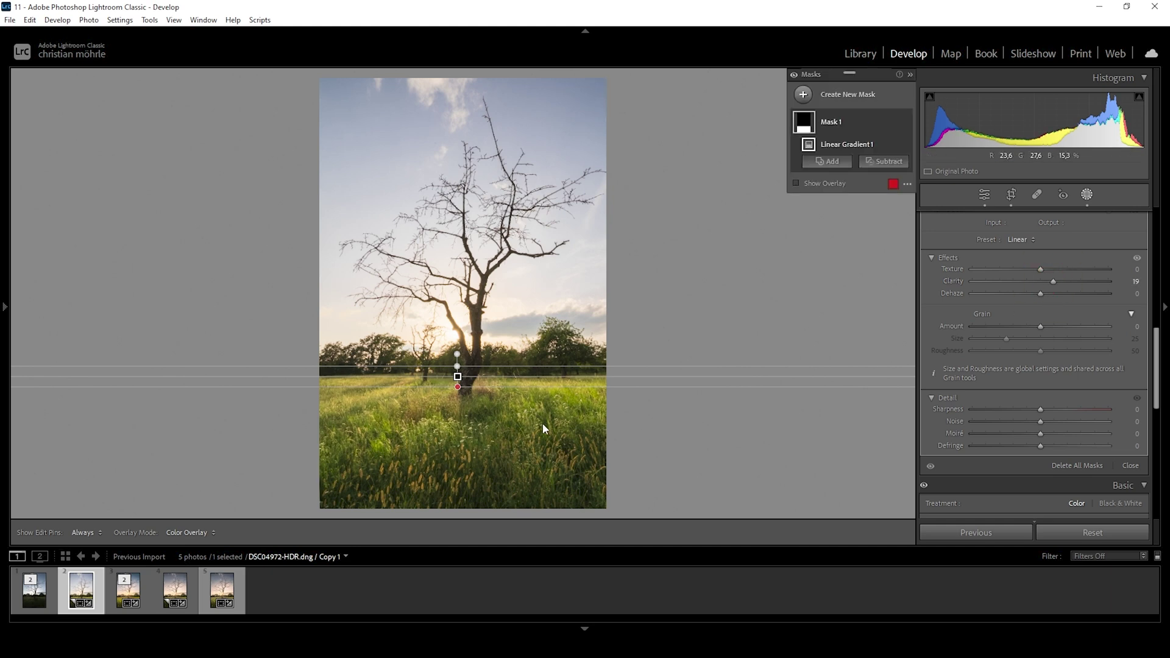
pyautogui.moveTo(1056, 280); pyautogui.dragTo(1063, 280)
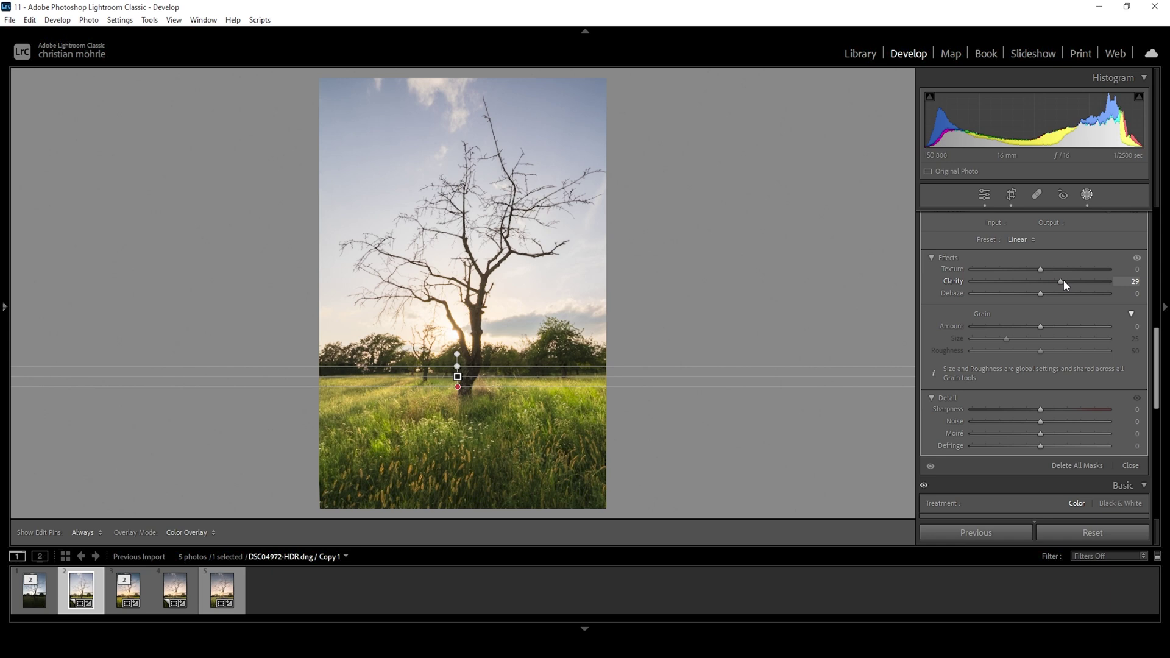
pyautogui.moveTo(1063, 280); pyautogui.dragTo(1066, 281)
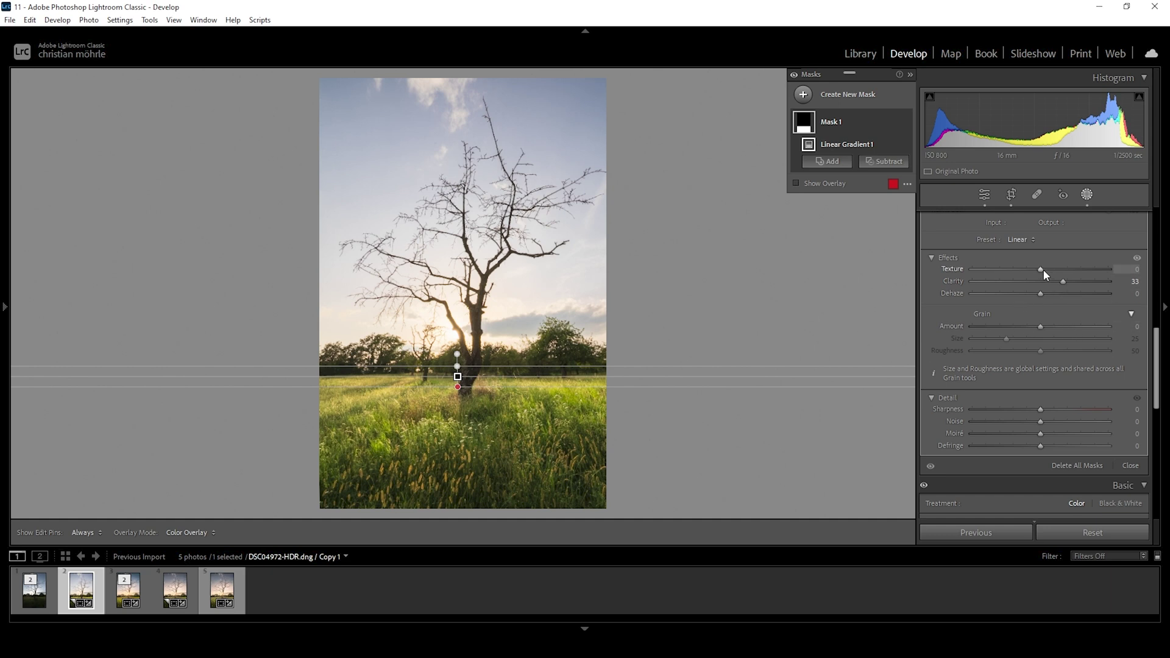
pyautogui.moveTo(1043, 269); pyautogui.dragTo(1048, 270)
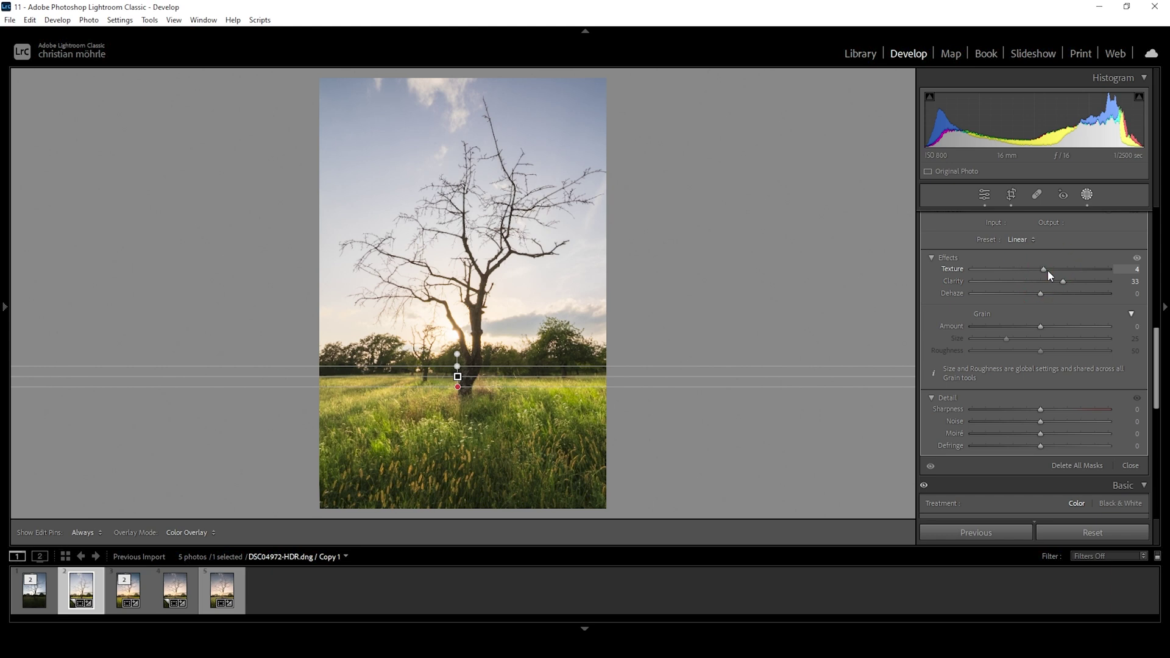
pyautogui.moveTo(1048, 270); pyautogui.dragTo(1047, 277)
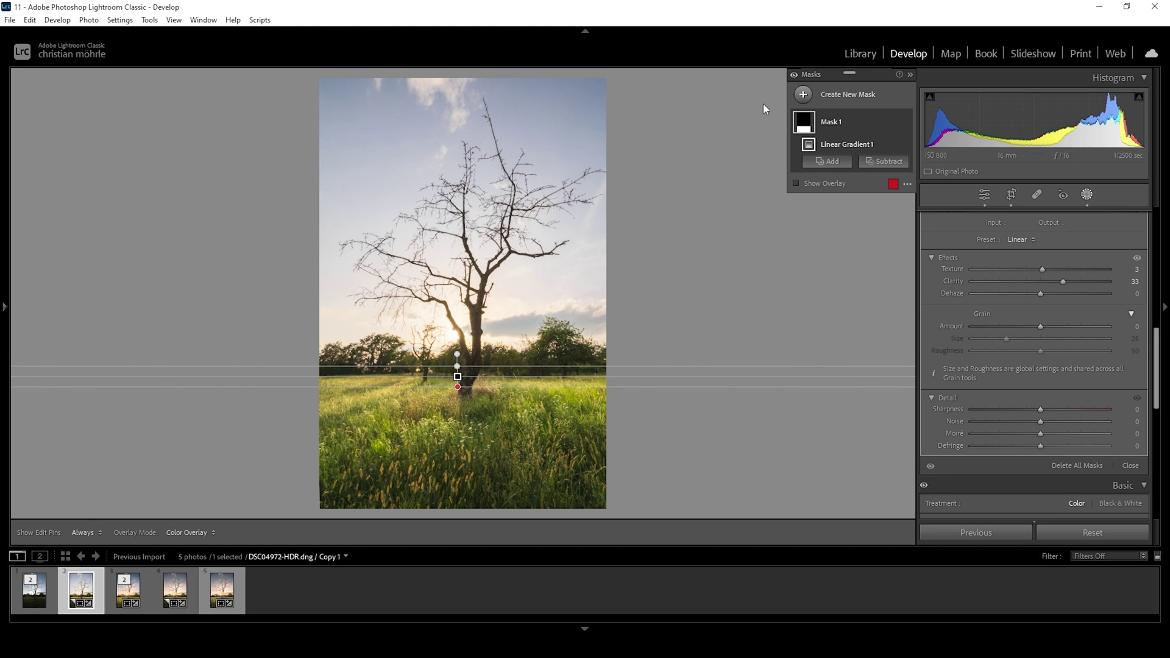
# - Mask the sky by colour range, subtracting a linear gradient over the lower area around the tree
pyautogui.click(802, 95)
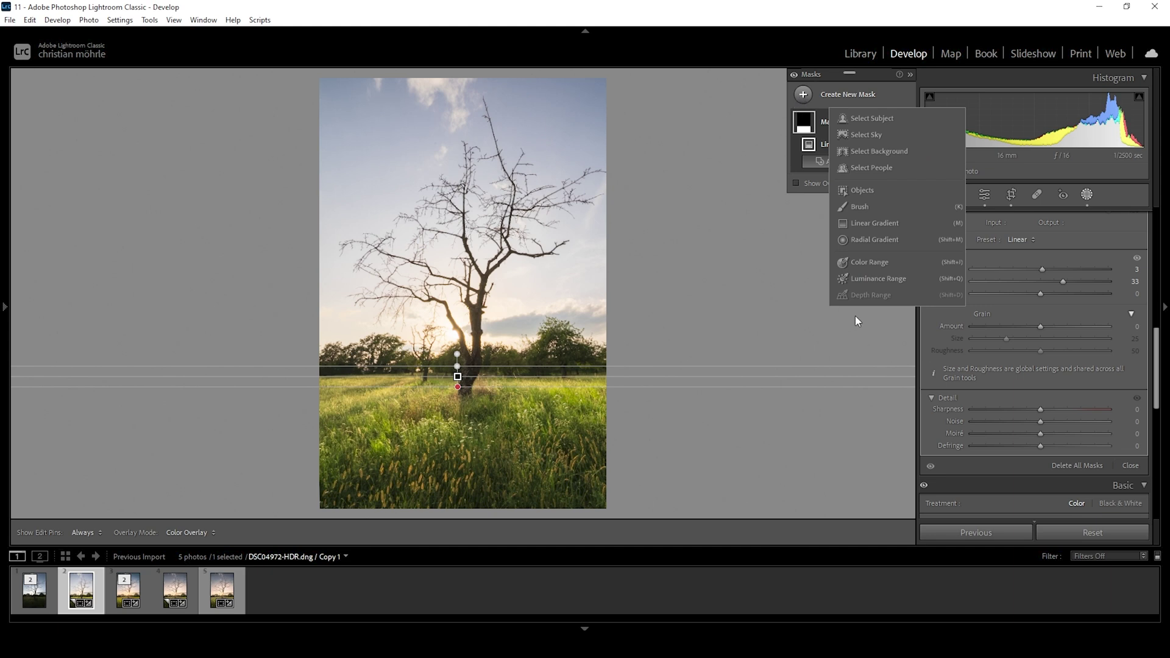
pyautogui.click(886, 258)
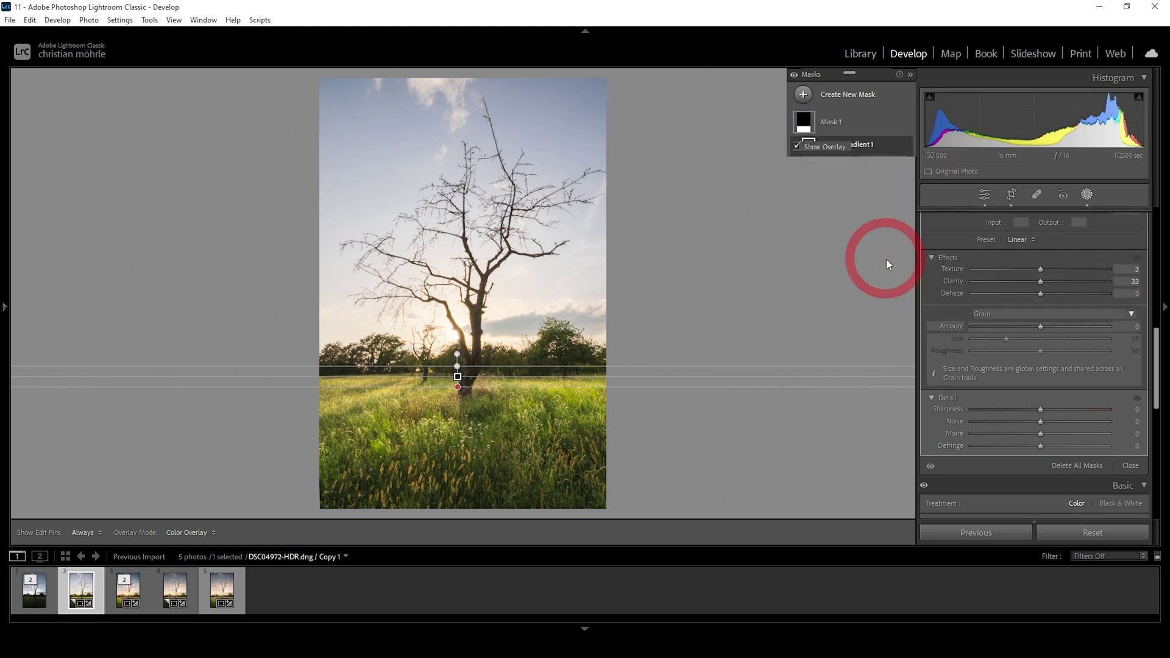
pyautogui.click(520, 101)
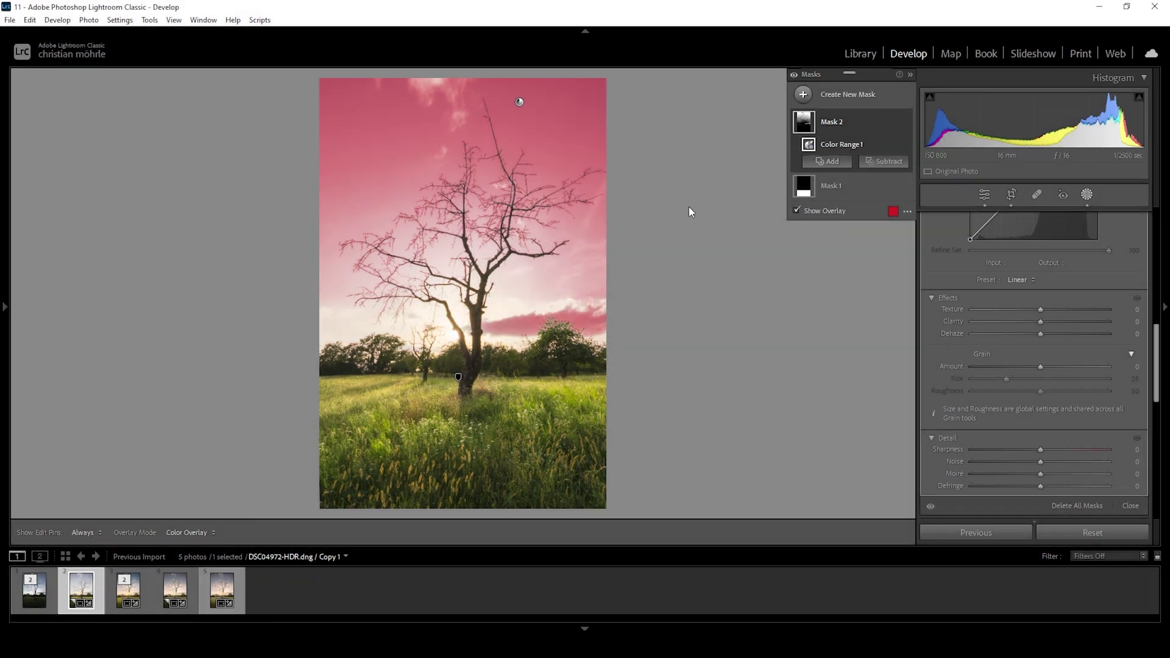
pyautogui.click(878, 164)
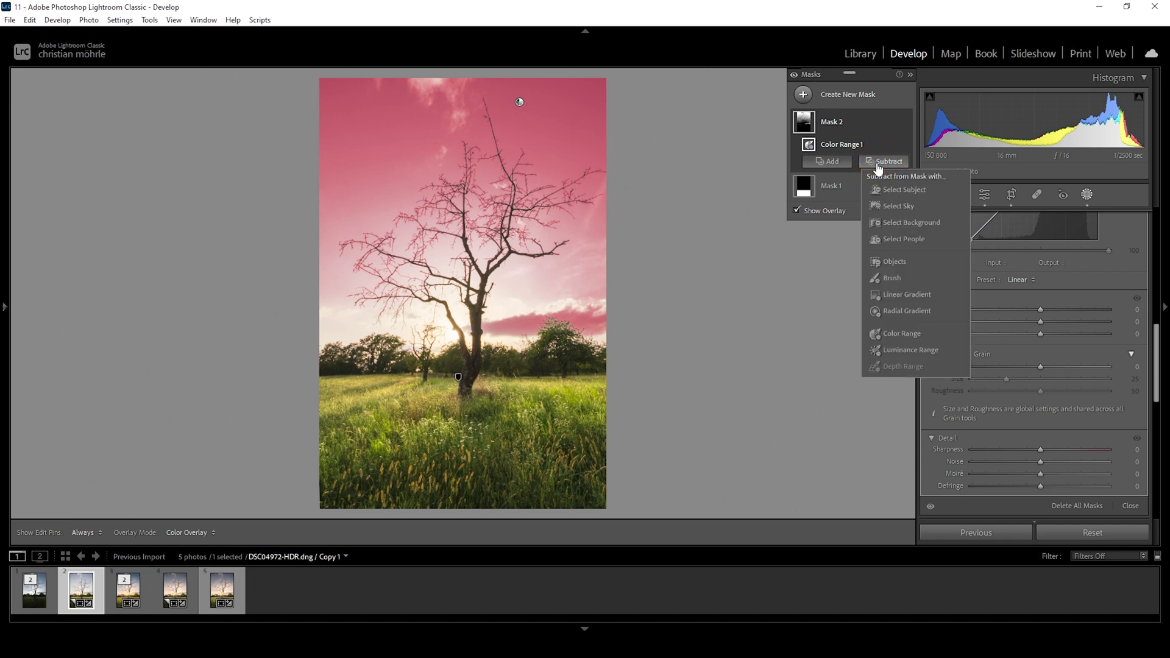
pyautogui.click(907, 300)
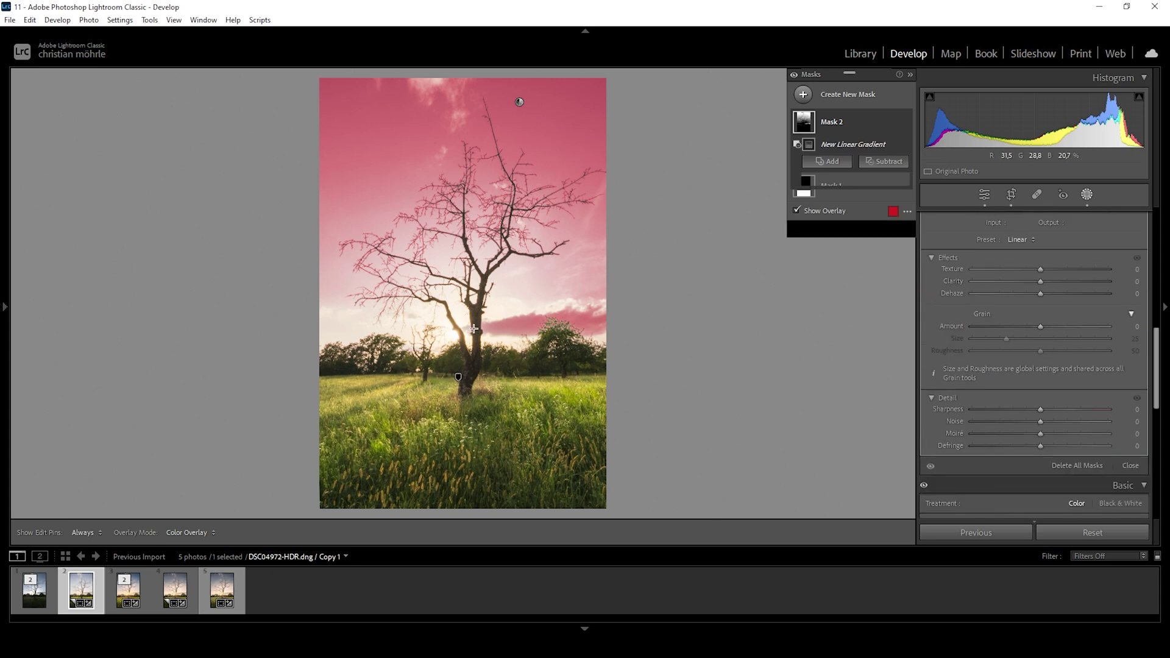
pyautogui.moveTo(478, 328); pyautogui.dragTo(474, 99)
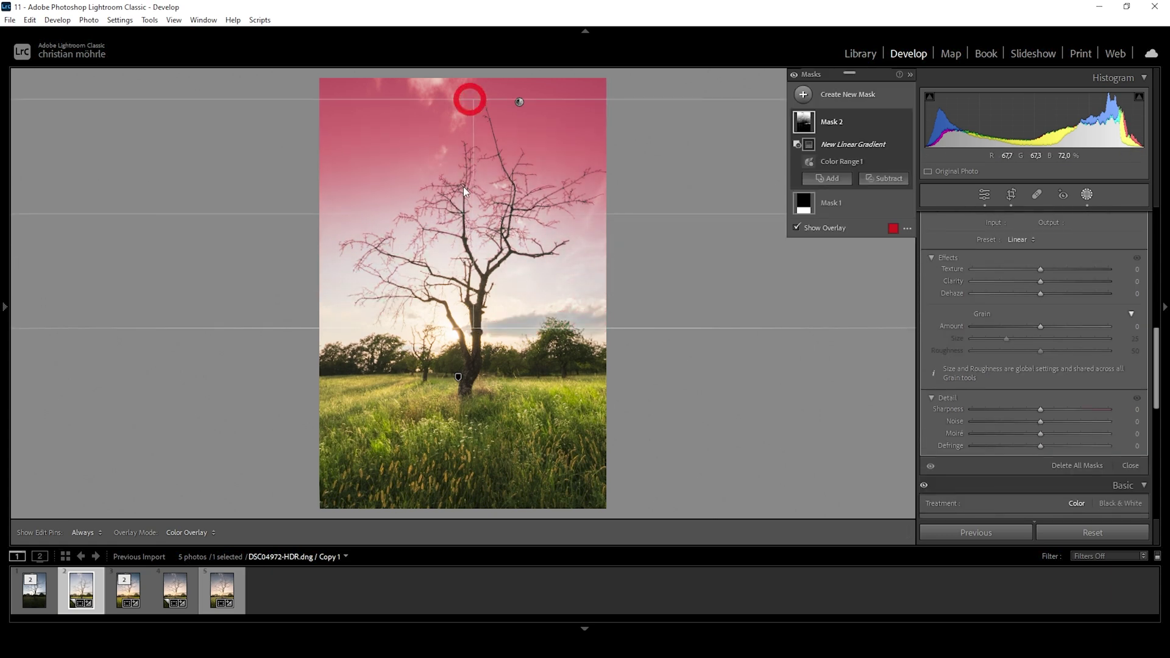
pyautogui.moveTo(475, 329); pyautogui.dragTo(474, 369)
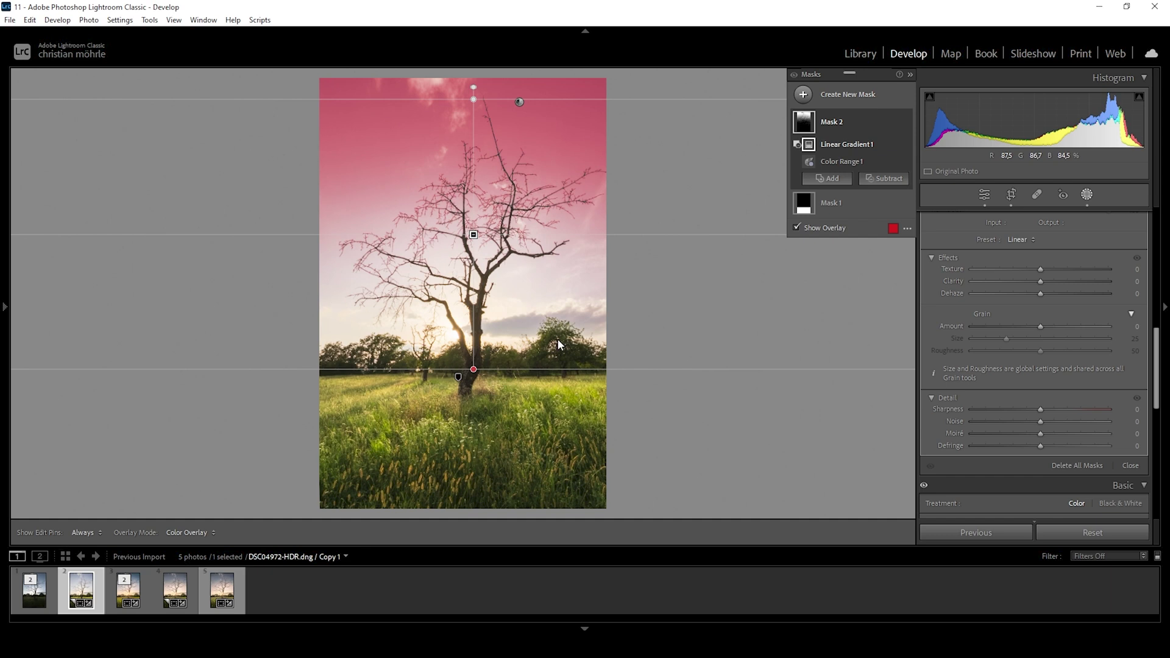
# - Set the sky mask to Exposure -0.46 and Temp -7 with the overlay hidden
pyautogui.scroll(10, 1036, 293)
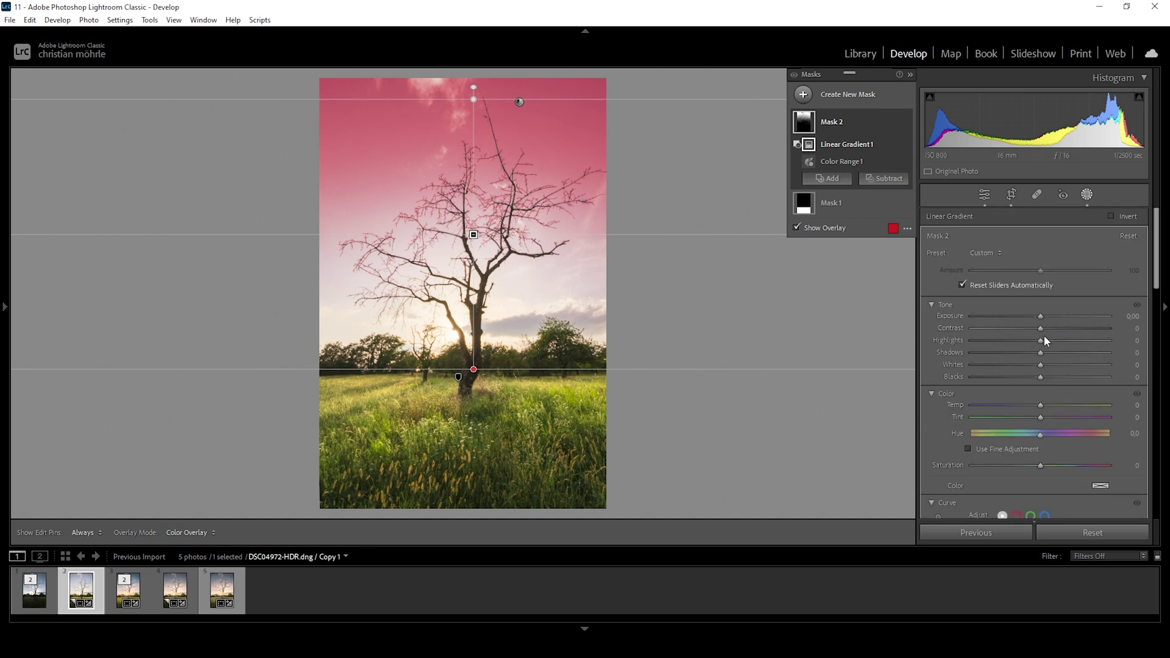
pyautogui.moveTo(1041, 315); pyautogui.dragTo(1032, 313)
pyautogui.press('o')
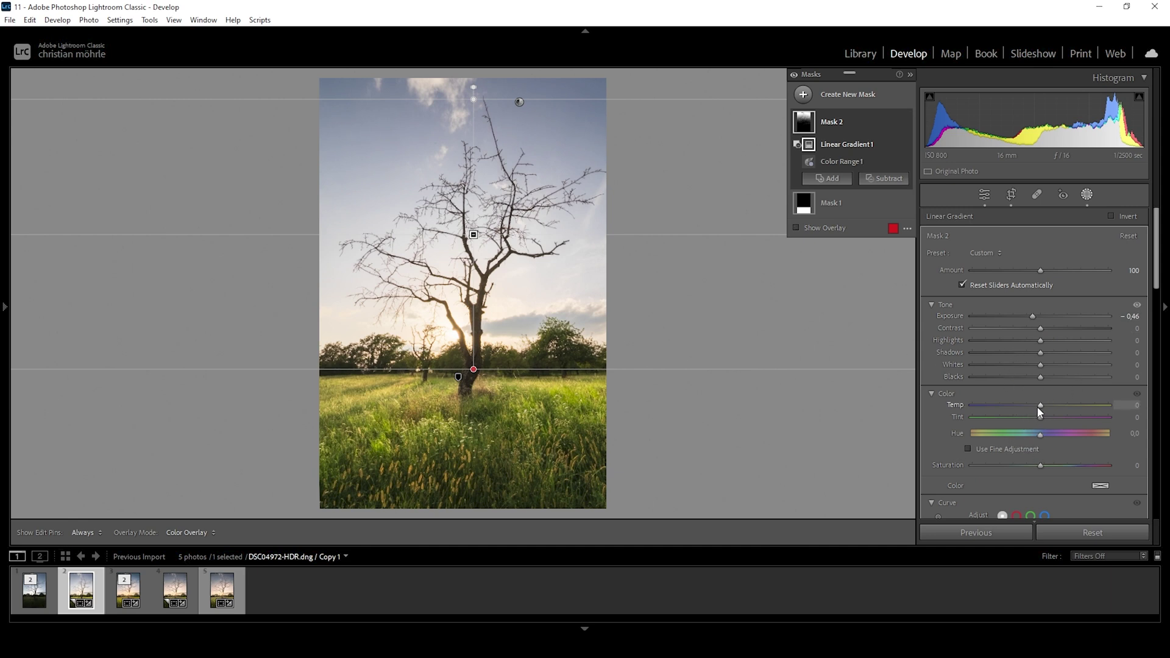
pyautogui.moveTo(1040, 408); pyautogui.dragTo(1034, 405)
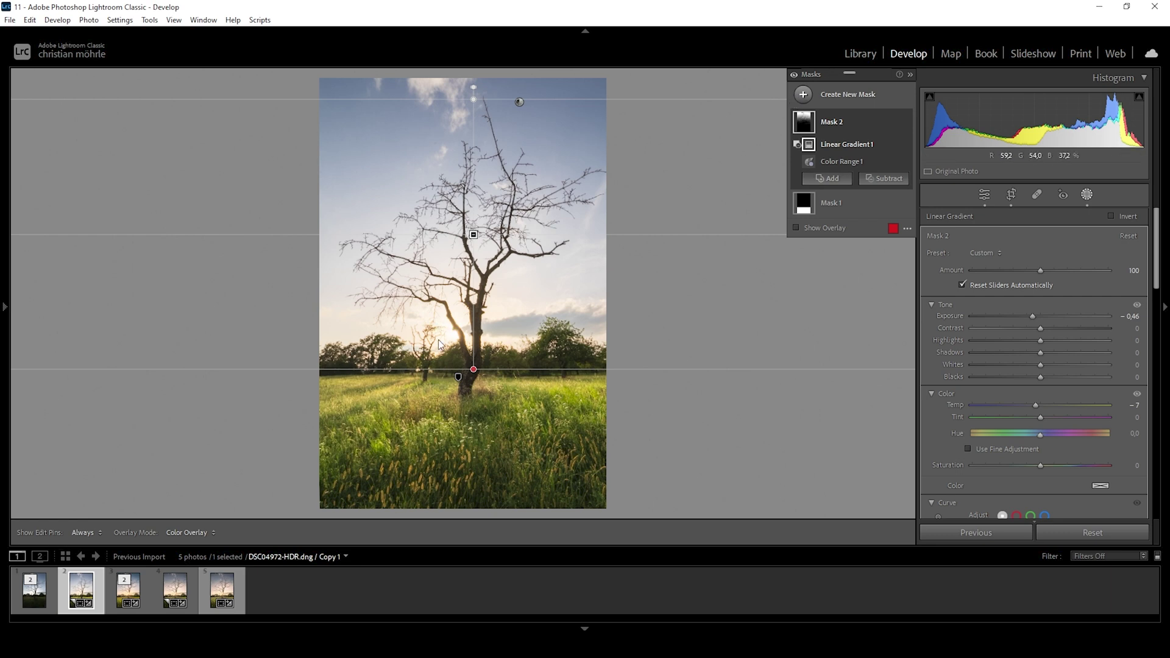
# - Shape a flat, slightly rotated radial ellipse over the horizon behind the tree and set Blacks +76
pyautogui.click(804, 95)
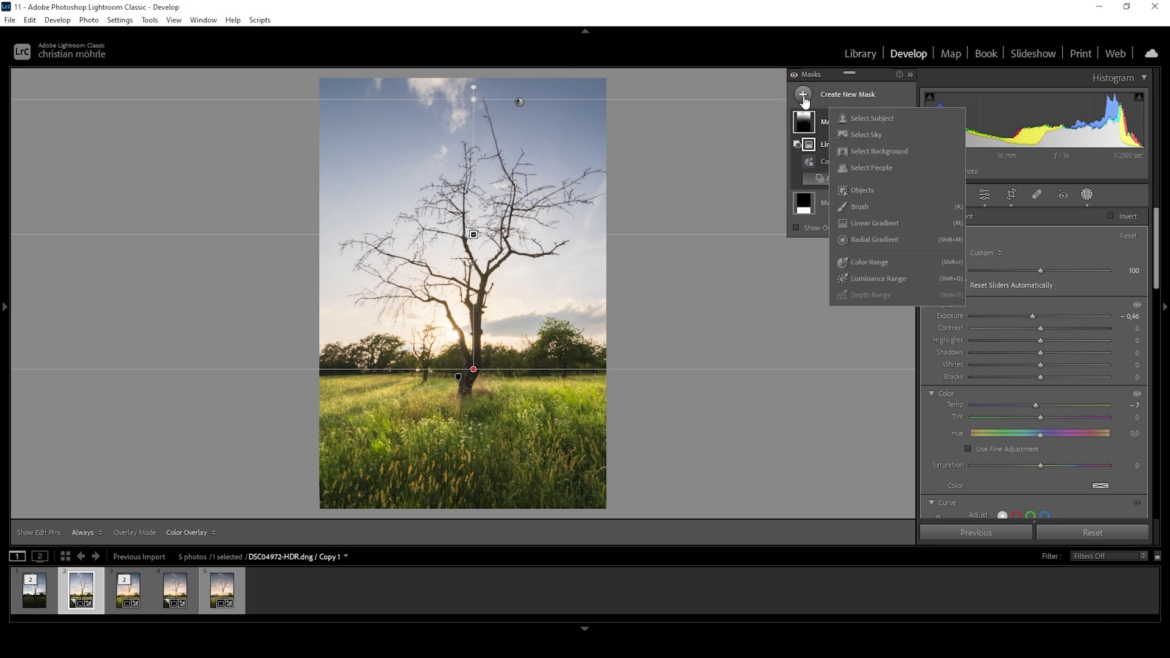
pyautogui.click(875, 240)
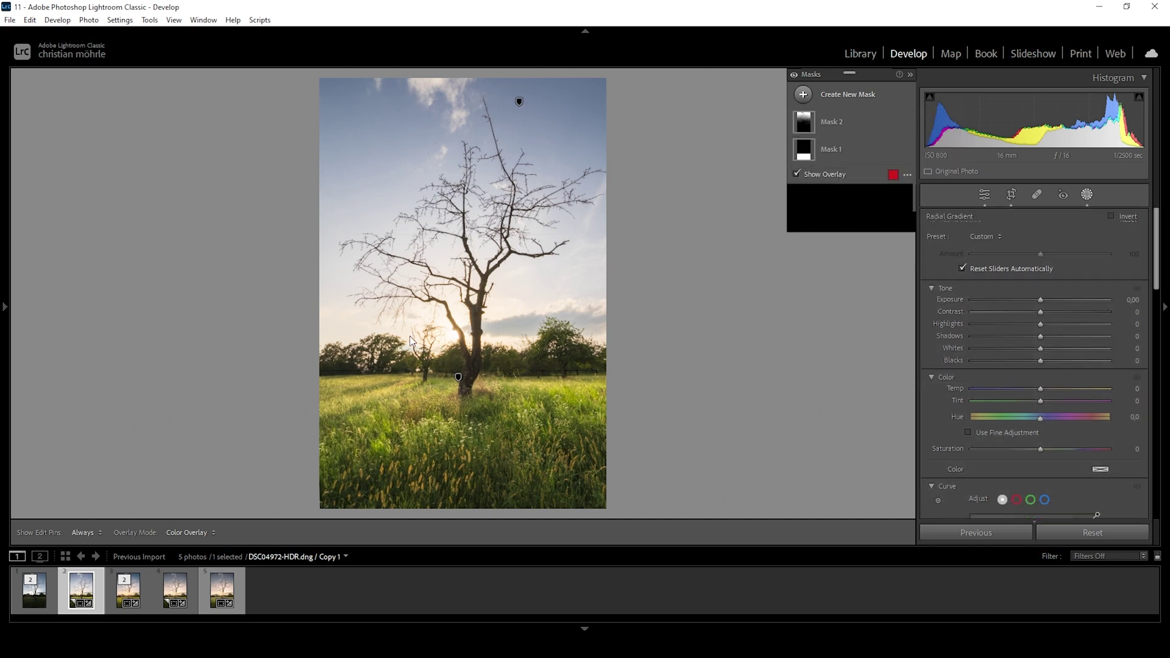
pyautogui.moveTo(414, 332); pyautogui.dragTo(672, 385)
pyautogui.moveTo(438, 342); pyautogui.dragTo(479, 346)
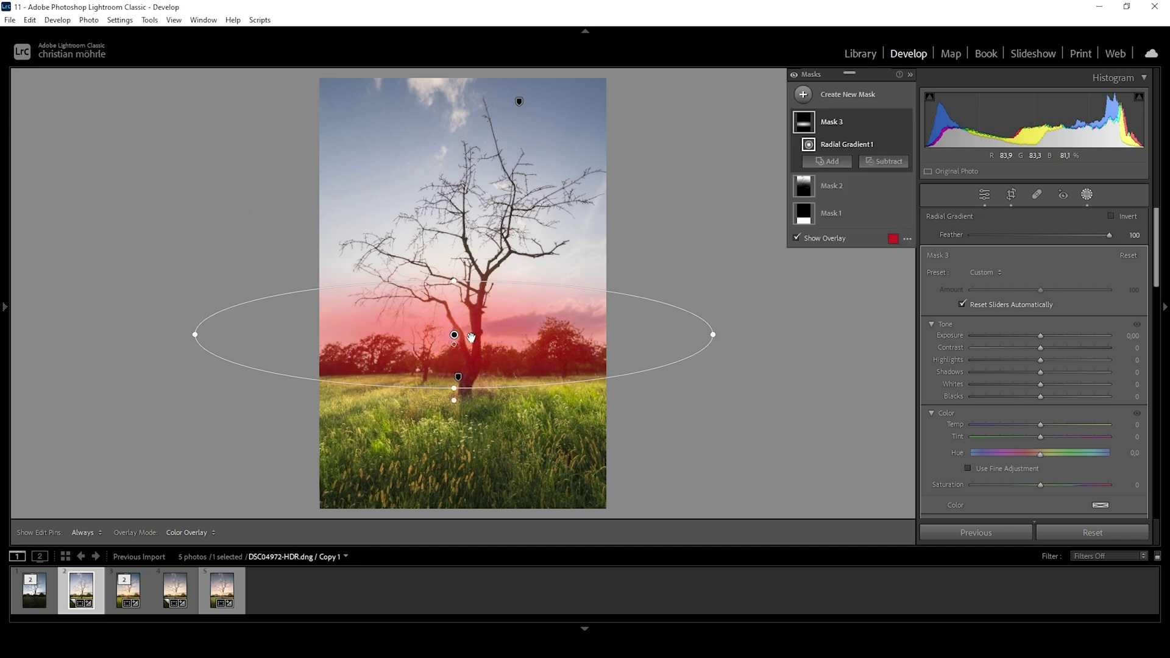
pyautogui.moveTo(484, 328); pyautogui.dragTo(486, 333)
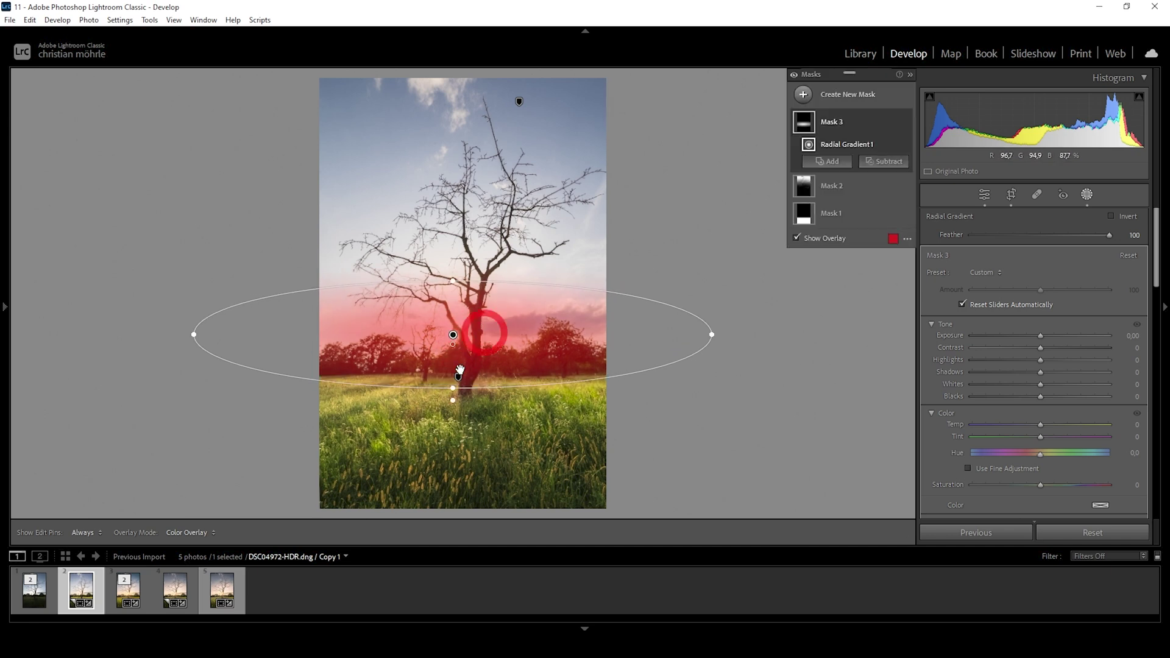
pyautogui.moveTo(457, 388); pyautogui.dragTo(457, 381)
pyautogui.moveTo(194, 334); pyautogui.dragTo(208, 334)
pyautogui.moveTo(437, 341); pyautogui.dragTo(439, 341)
pyautogui.moveTo(713, 334); pyautogui.dragTo(710, 326)
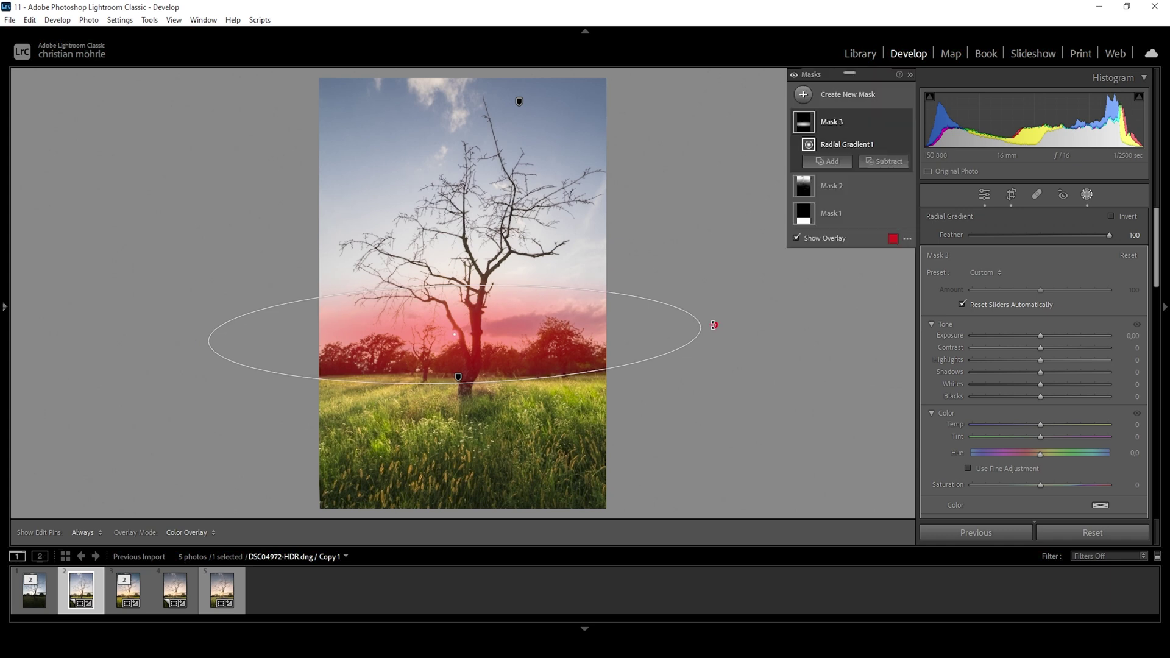
pyautogui.moveTo(453, 385); pyautogui.dragTo(457, 387)
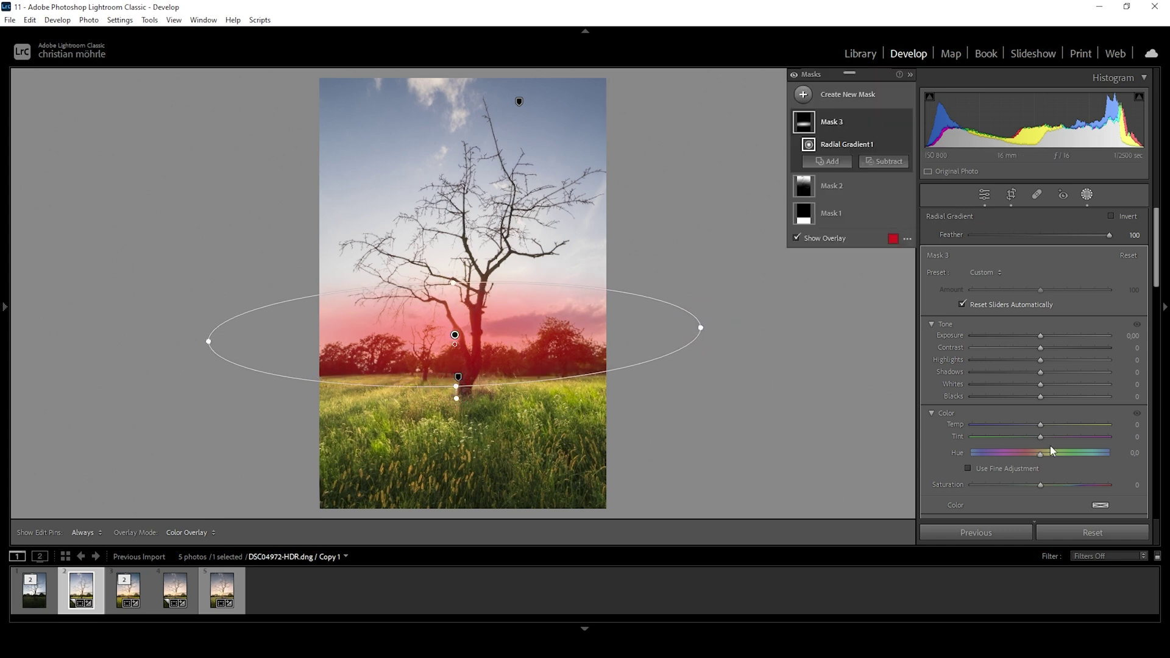
pyautogui.moveTo(1039, 396); pyautogui.dragTo(1093, 403)
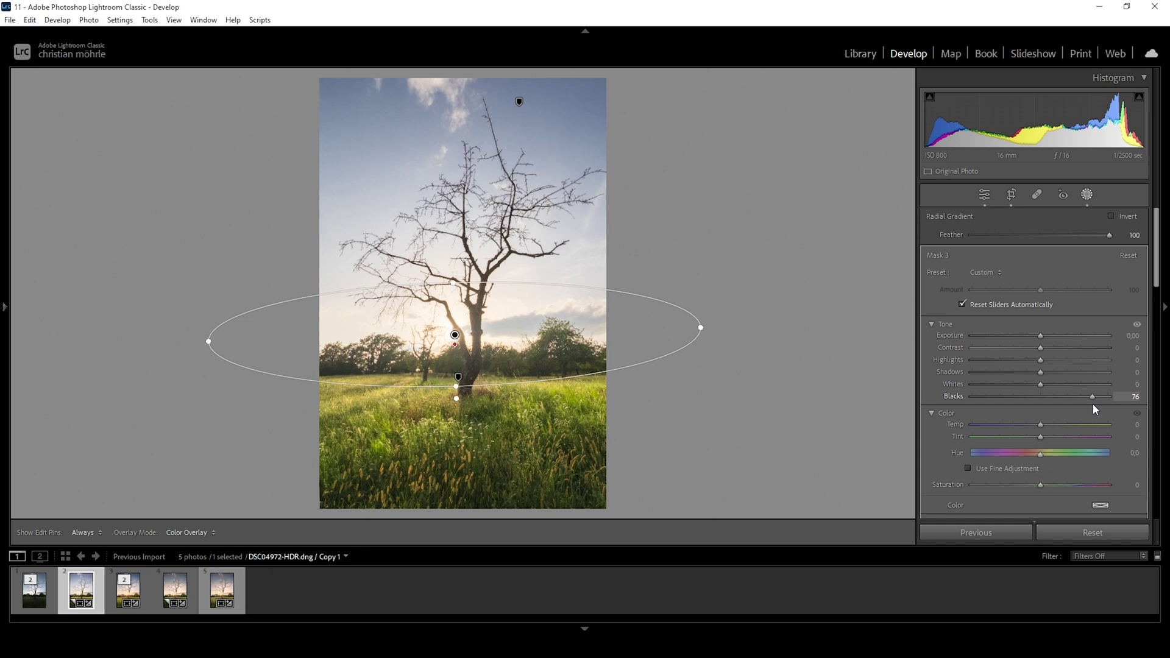
pyautogui.moveTo(1092, 403); pyautogui.dragTo(1092, 403)
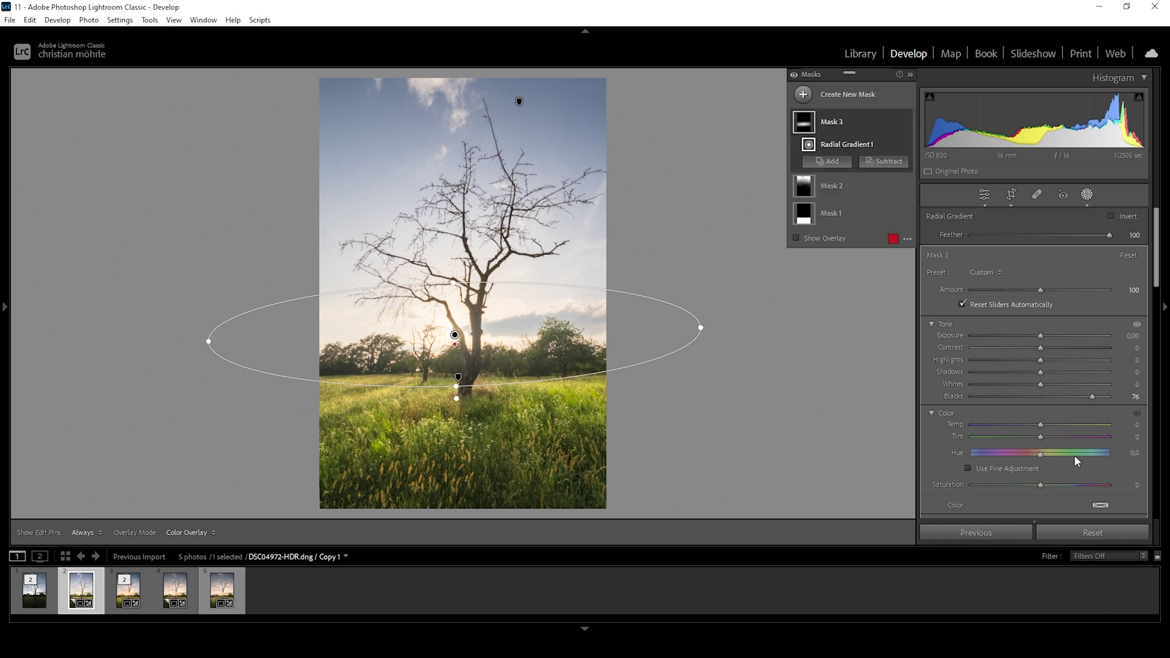
# - Give the horizon radial mask Clarity -5, Dehaze -16 and Temp +24
pyautogui.scroll(-2, 1076, 440)
pyautogui.scroll(-5, 1077, 440)
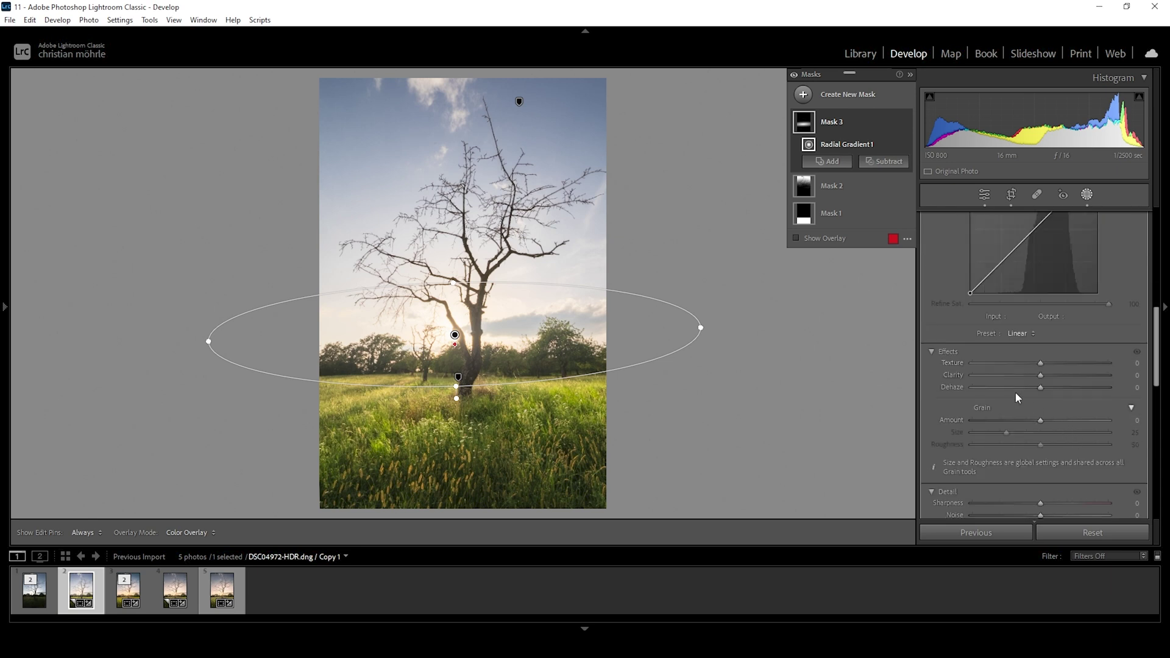
pyautogui.moveTo(1041, 376)
pyautogui.mouseDown()
pyautogui.moveTo(1044, 387)
pyautogui.moveTo(1029, 387)
pyautogui.mouseUp()
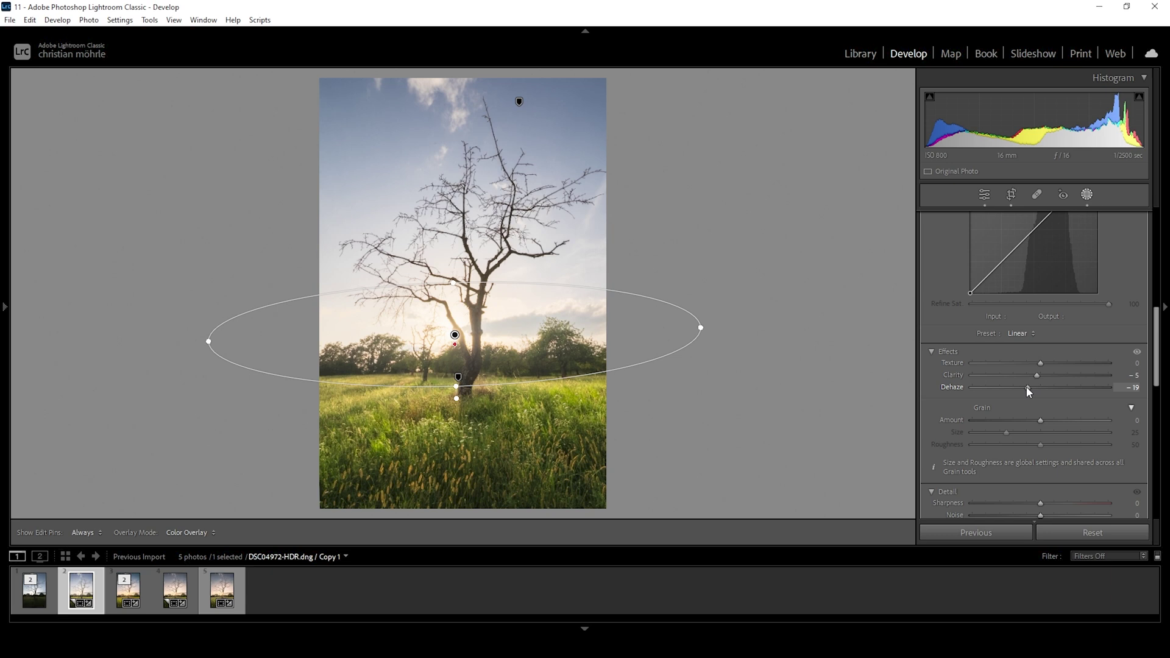
pyautogui.moveTo(1027, 388); pyautogui.dragTo(1029, 388)
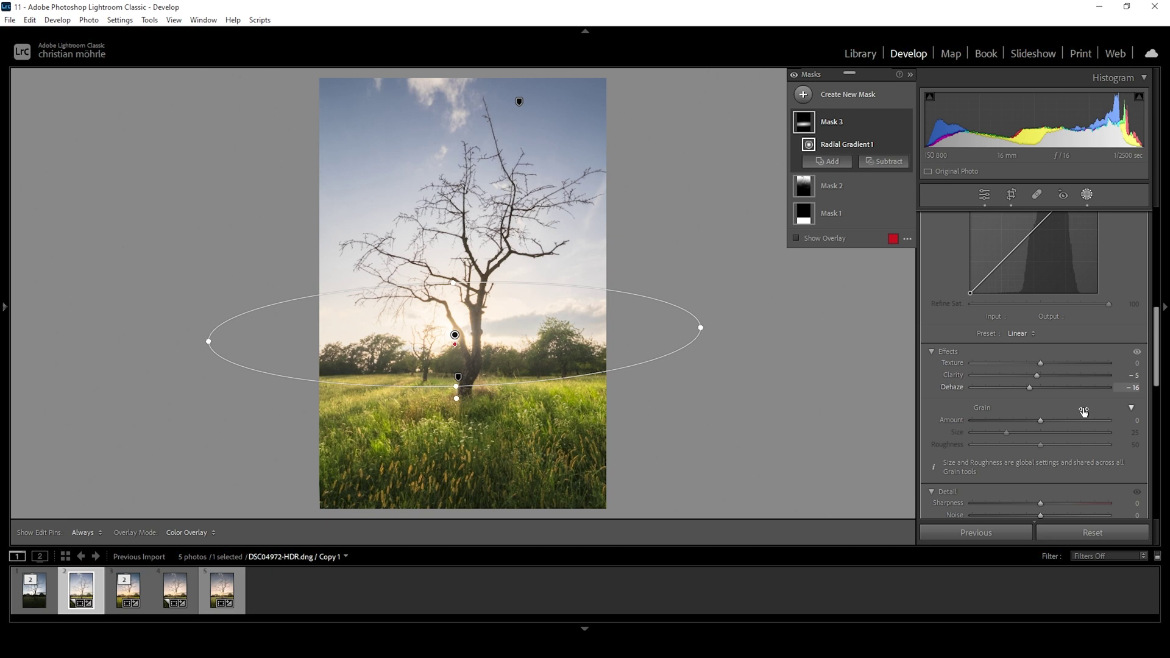
pyautogui.scroll(5, 1077, 408)
pyautogui.scroll(2, 1078, 408)
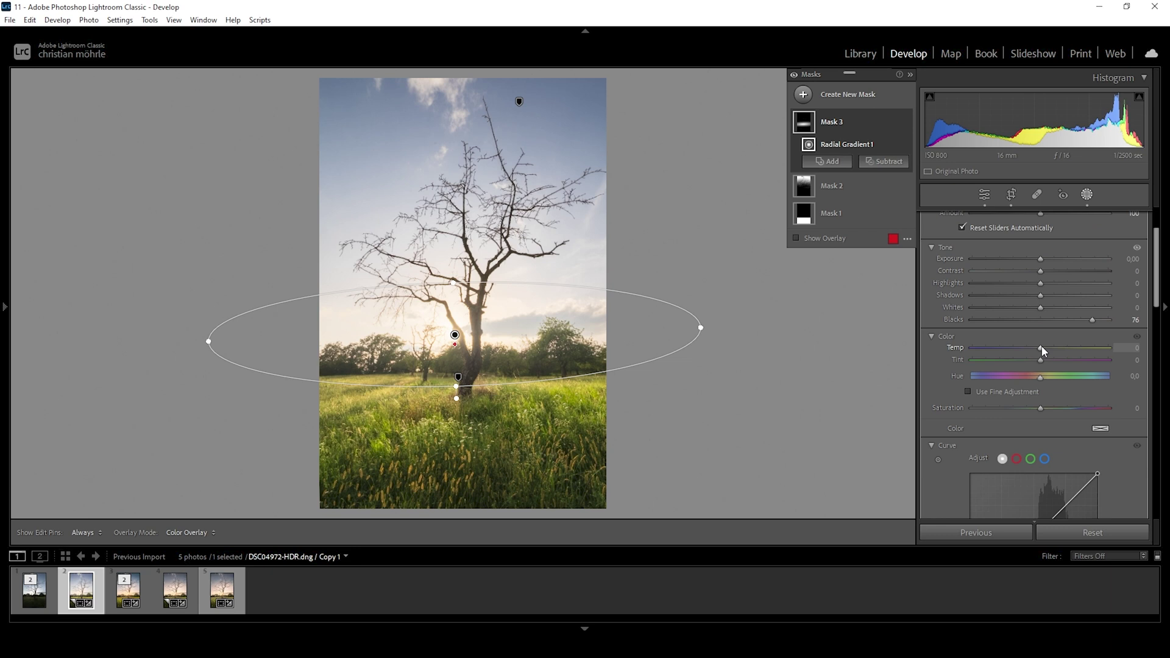
pyautogui.moveTo(1041, 346); pyautogui.dragTo(1058, 348)
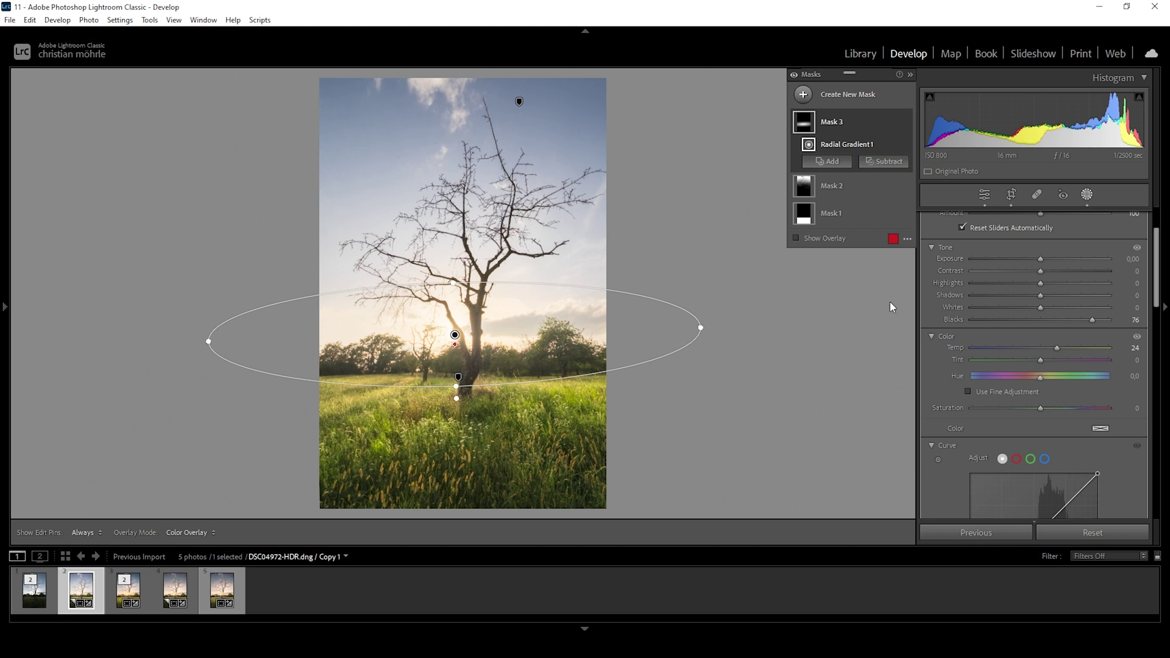
pyautogui.click(803, 94)
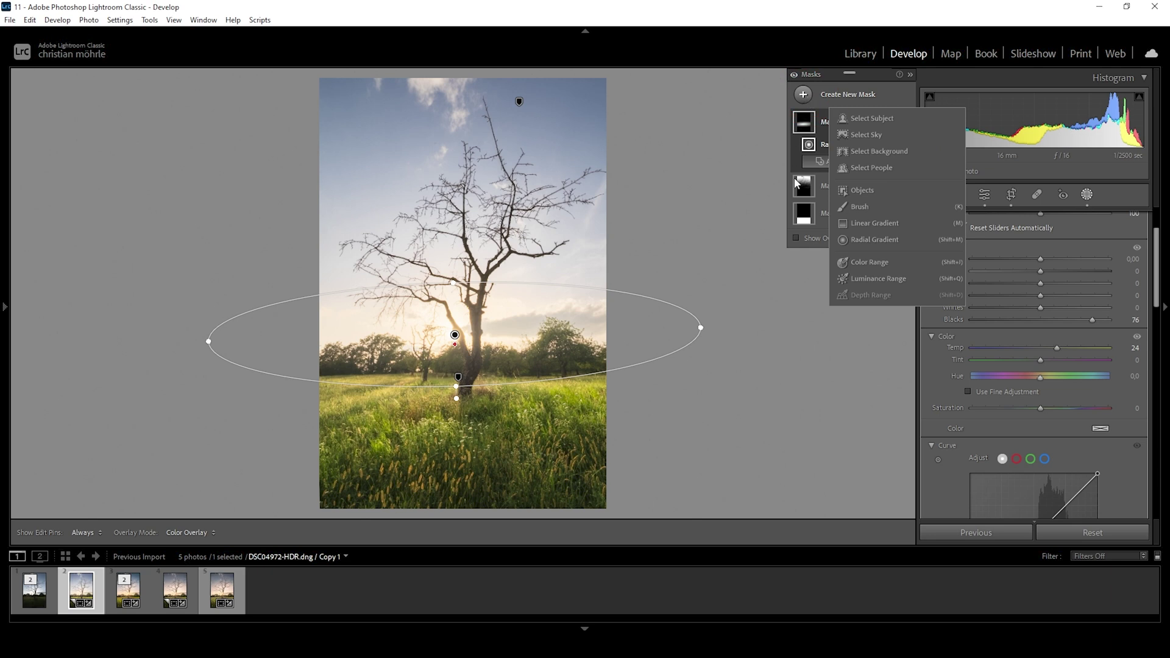
# - Draw a small radial mask around the sun by the trunk with Blacks +19, Temp +100, Dehaze -35
pyautogui.click(893, 239)
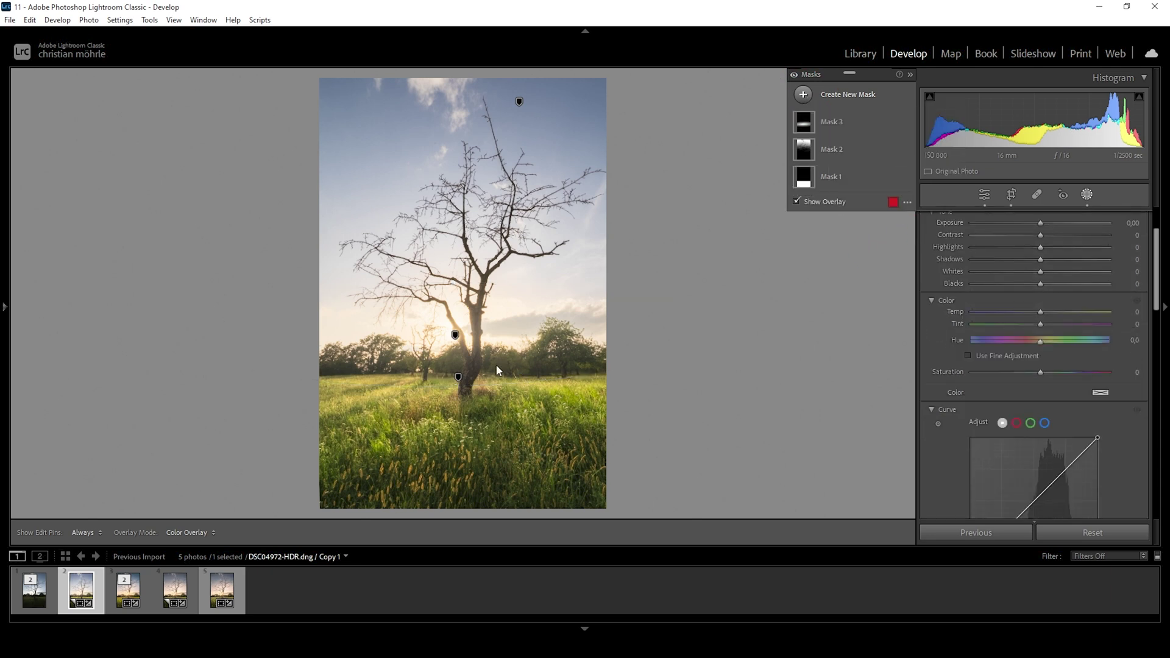
pyautogui.moveTo(436, 368); pyautogui.dragTo(522, 323)
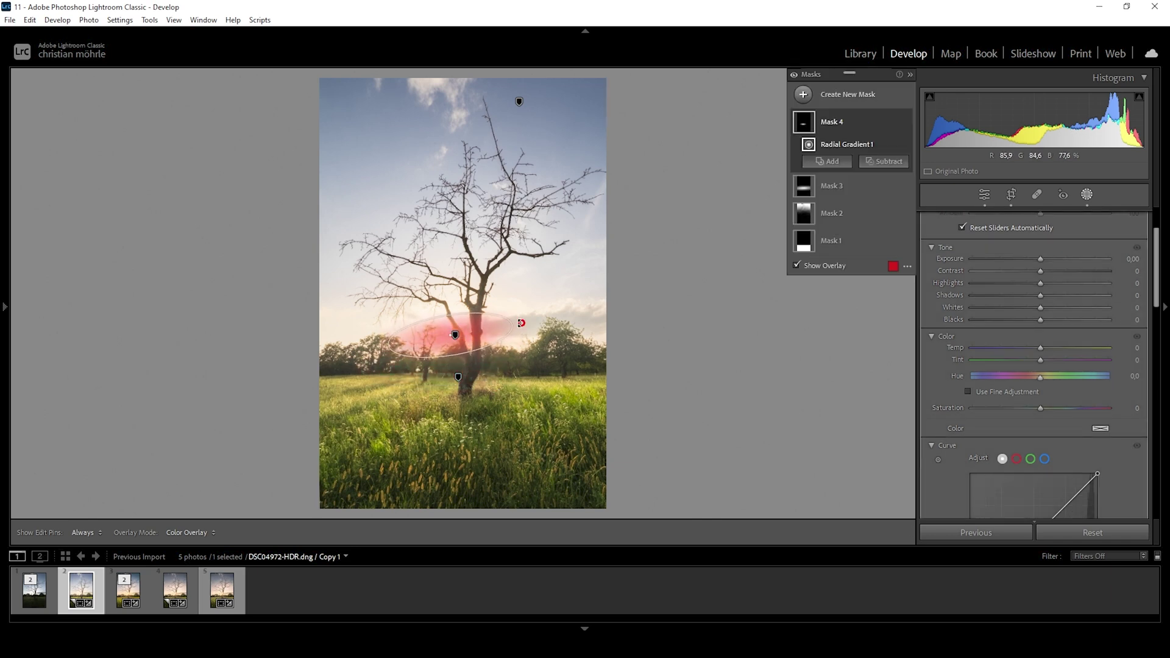
pyautogui.moveTo(433, 345); pyautogui.dragTo(434, 344)
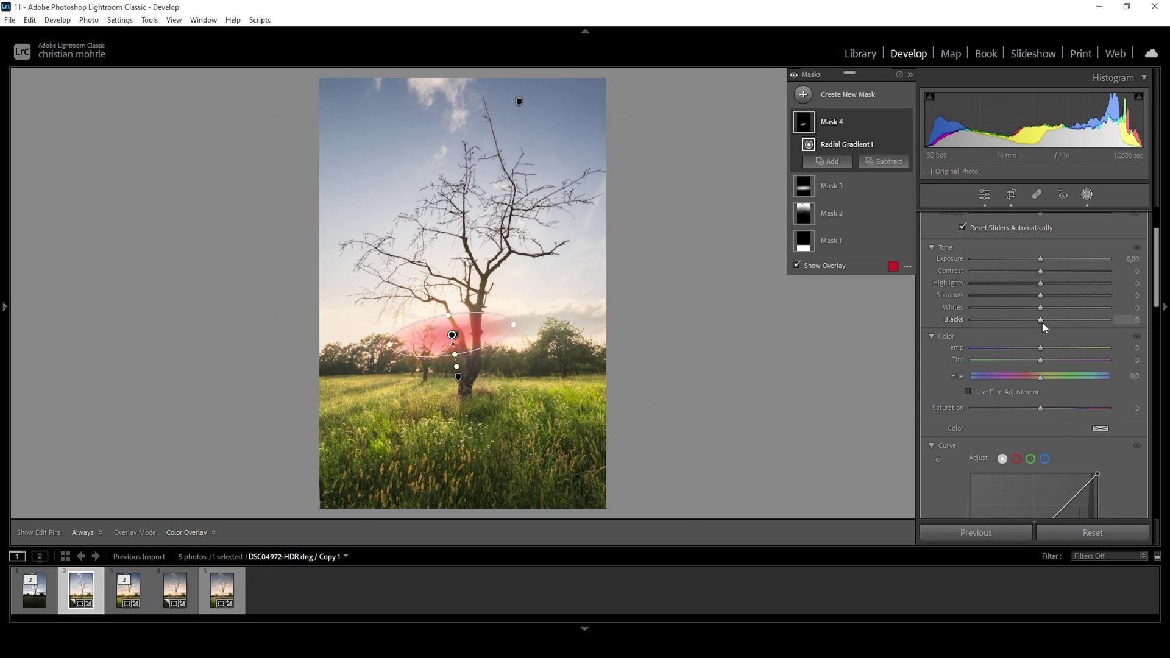
pyautogui.moveTo(1043, 319); pyautogui.dragTo(1121, 349)
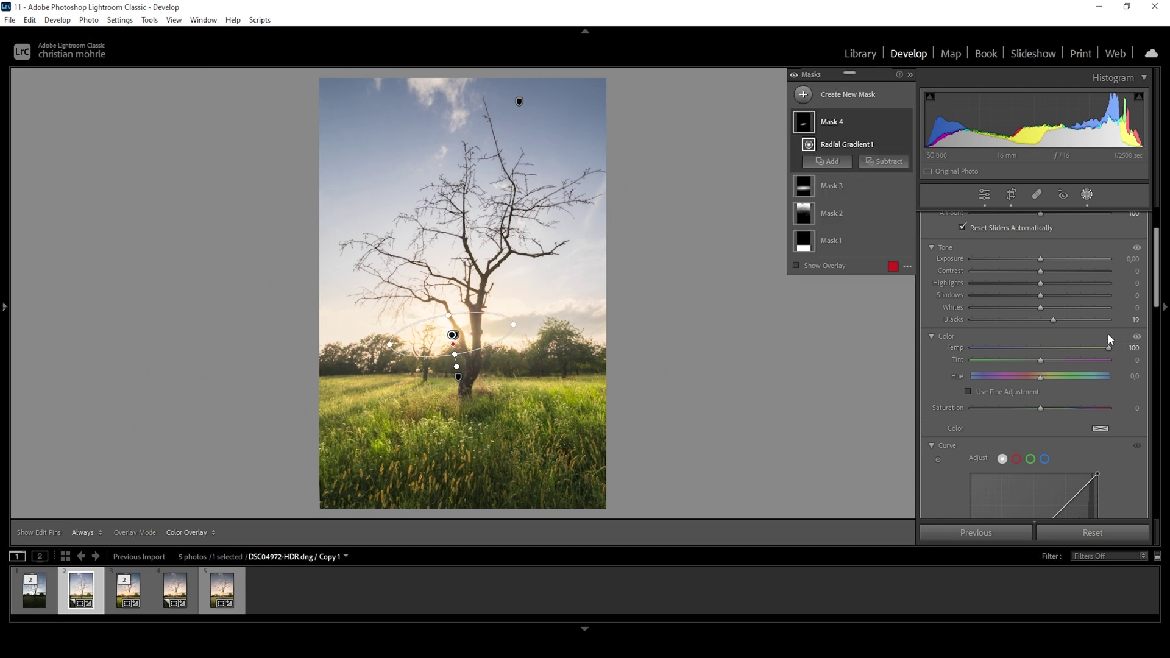
pyautogui.scroll(-3, 1082, 402)
pyautogui.scroll(-2, 1077, 405)
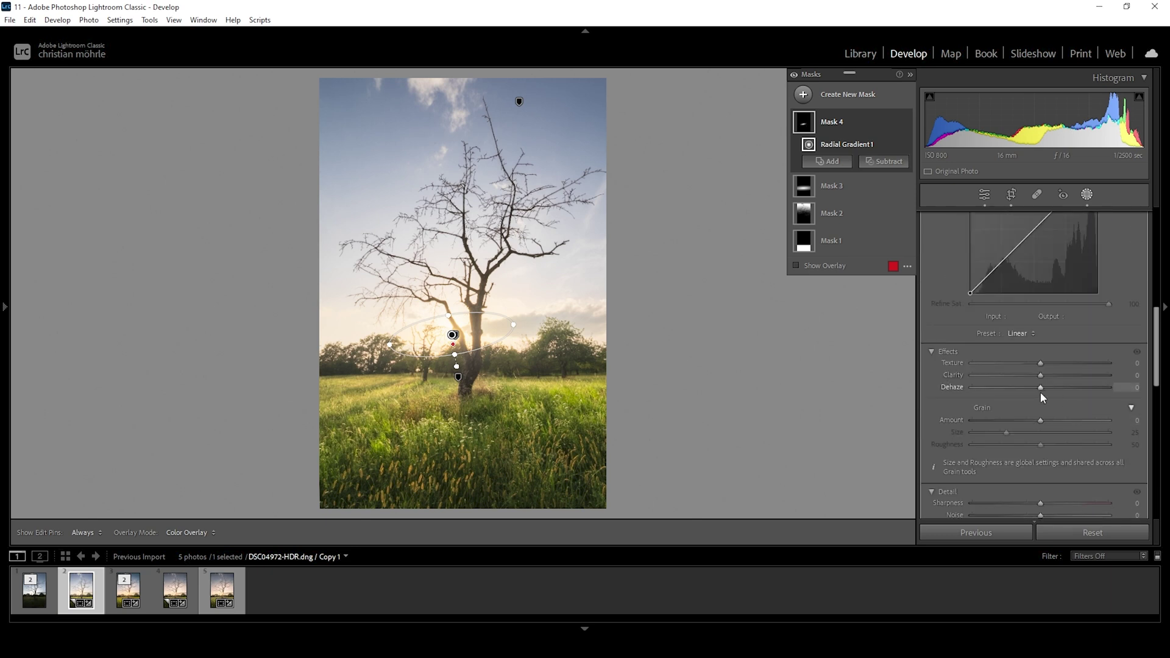
pyautogui.moveTo(1038, 389); pyautogui.dragTo(1014, 390)
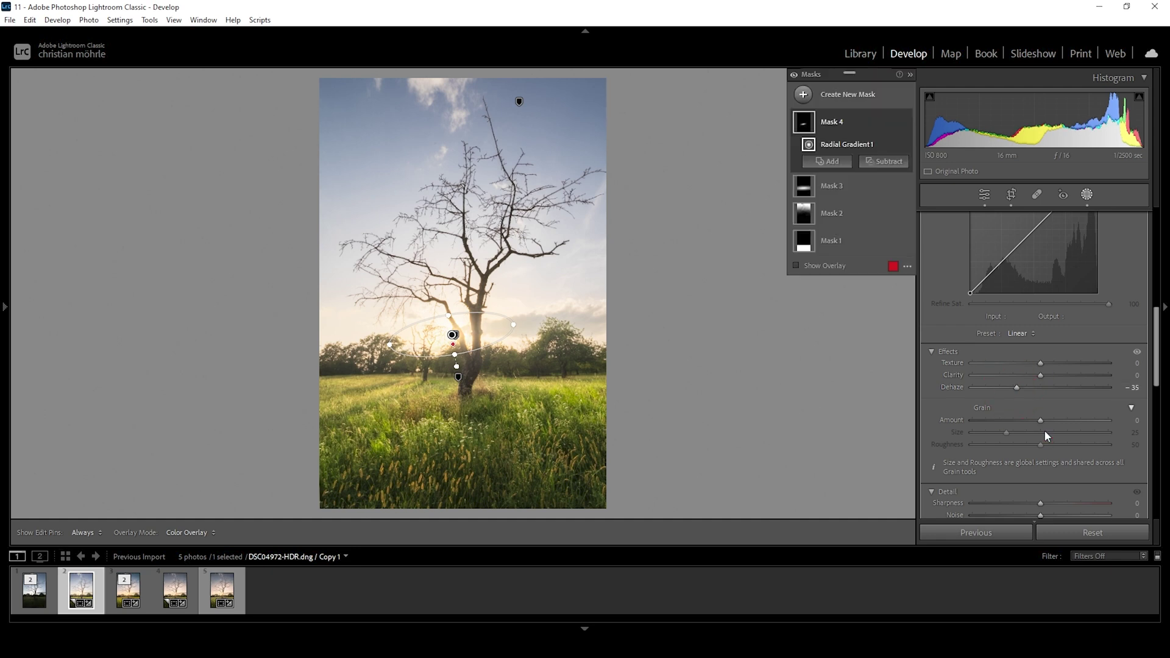
pyautogui.scroll(5, 1048, 320)
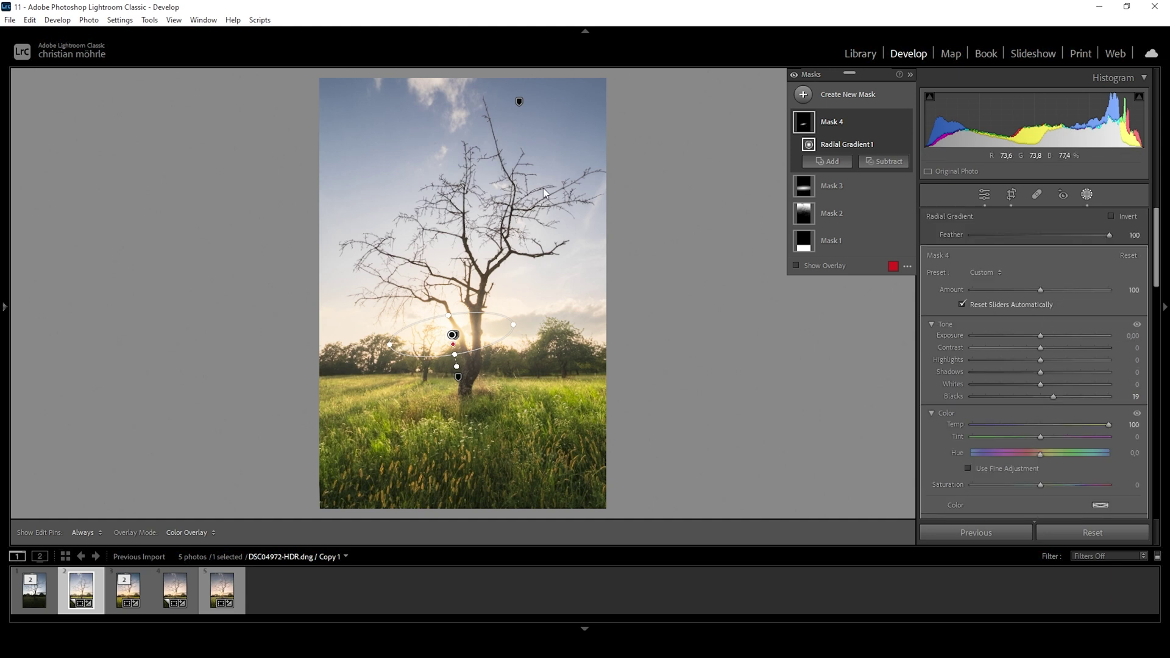
# - Add a linear gradient rising from the bottom edge into the meadow and set its Shadows to -11
pyautogui.click(803, 95)
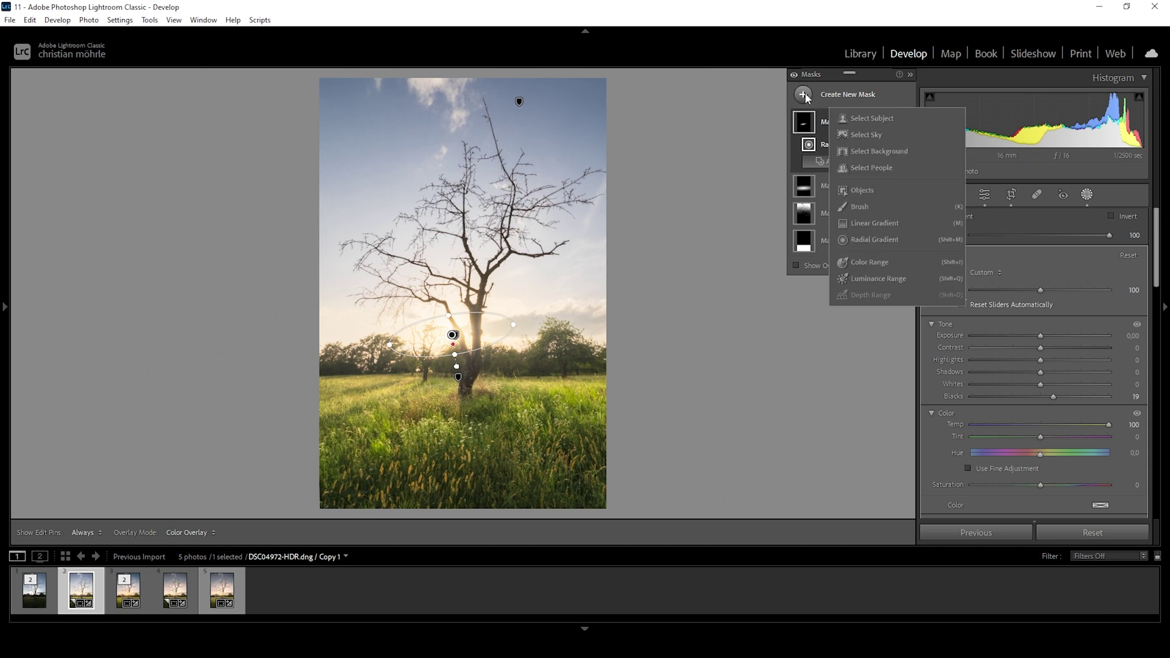
pyautogui.click(894, 222)
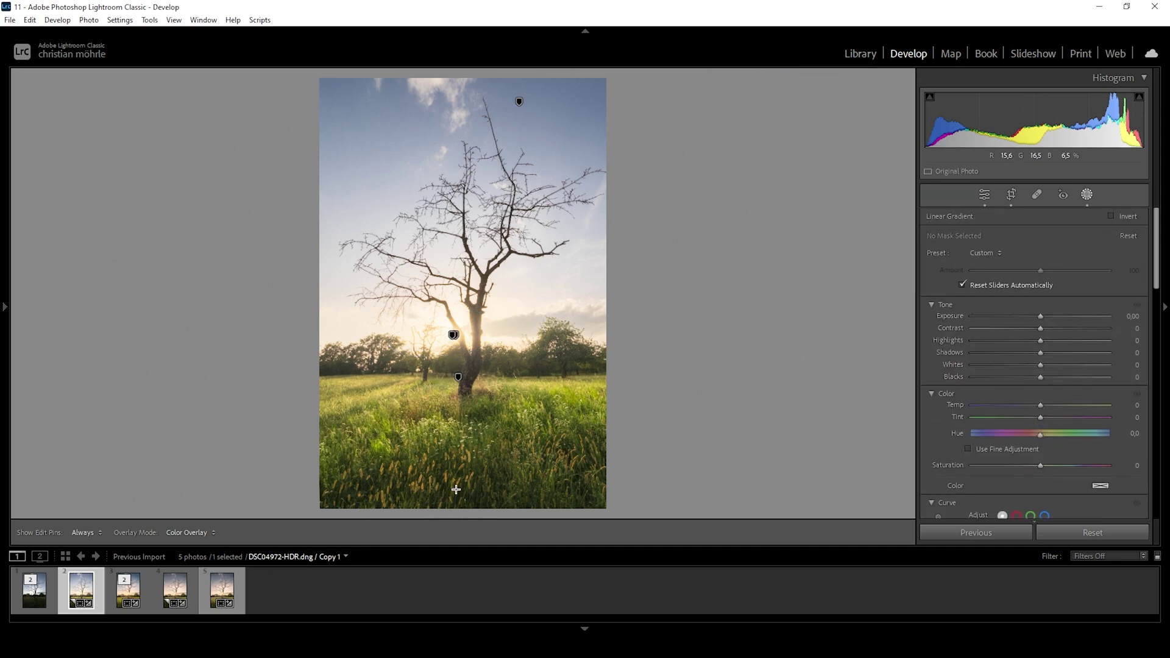
pyautogui.moveTo(455, 508)
pyautogui.mouseDown()
pyautogui.moveTo(456, 456)
pyautogui.moveTo(455, 515)
pyautogui.mouseUp()
pyautogui.moveTo(456, 456); pyautogui.dragTo(456, 449)
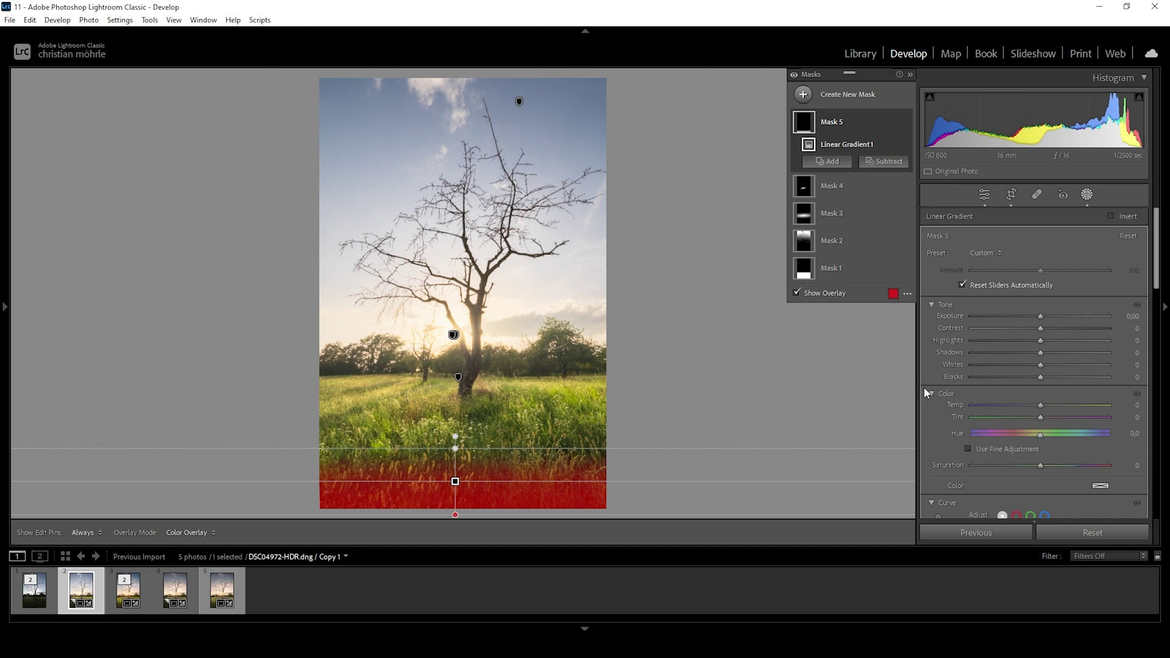
pyautogui.moveTo(1041, 352); pyautogui.dragTo(1030, 356)
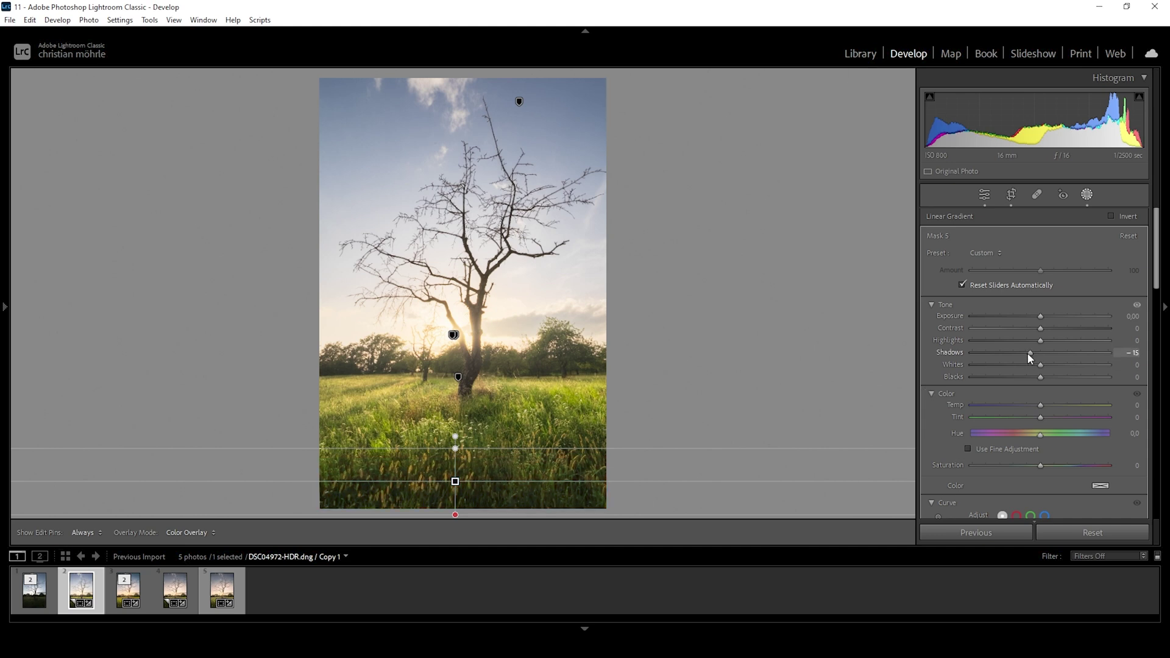
pyautogui.moveTo(1030, 354); pyautogui.dragTo(1034, 353)
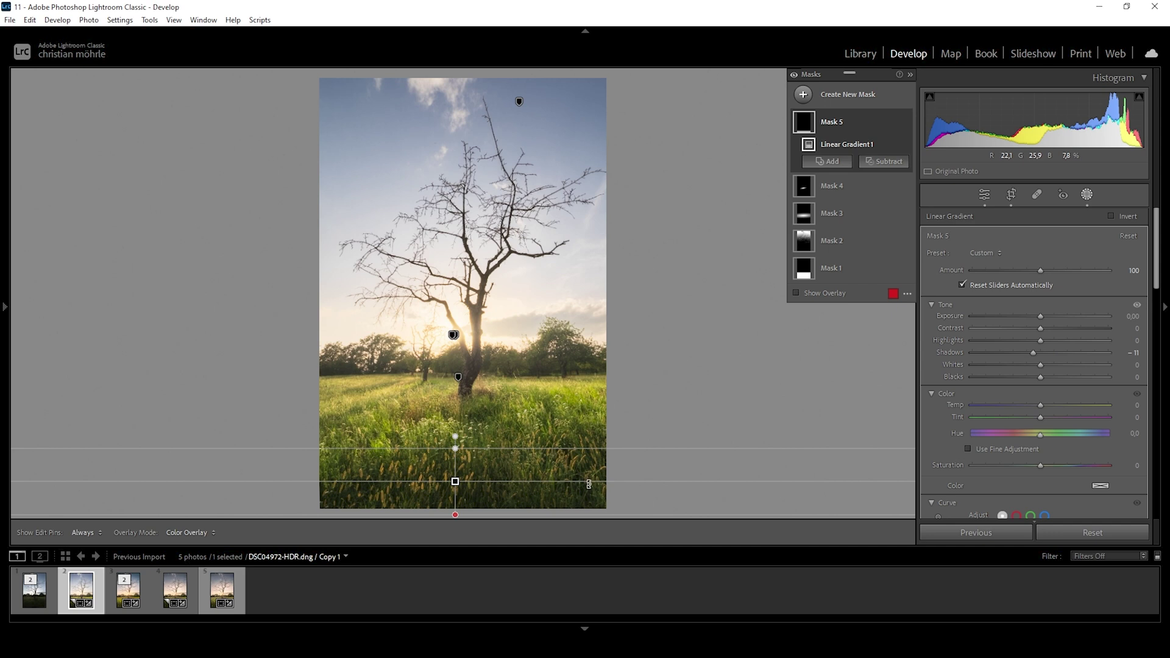
# - Add a linear gradient mask fading down from the top over the sky, with Contrast +54
pyautogui.click(803, 94)
pyautogui.click(872, 223)
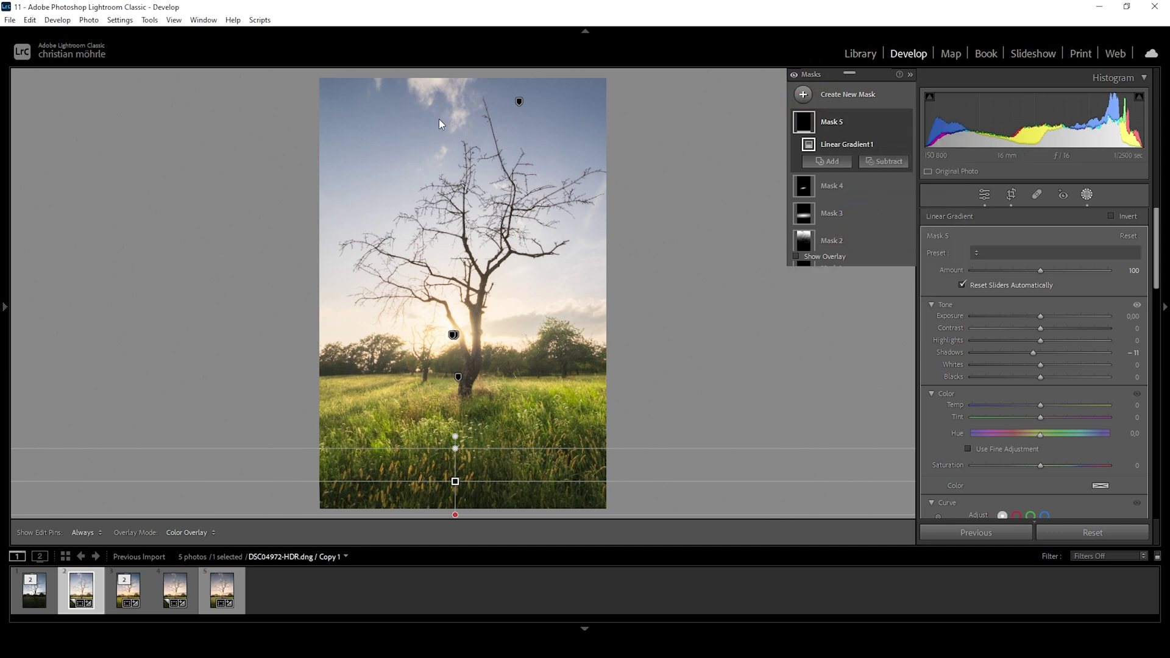
pyautogui.moveTo(461, 78); pyautogui.dragTo(457, 190)
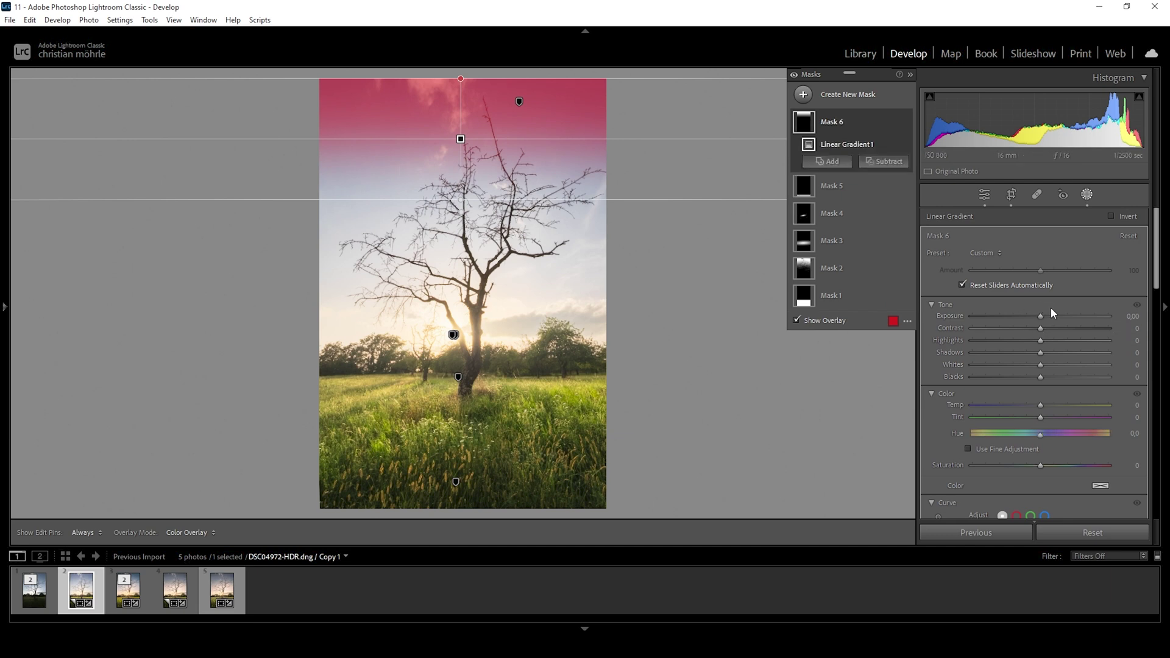
pyautogui.moveTo(1041, 328); pyautogui.dragTo(1080, 330)
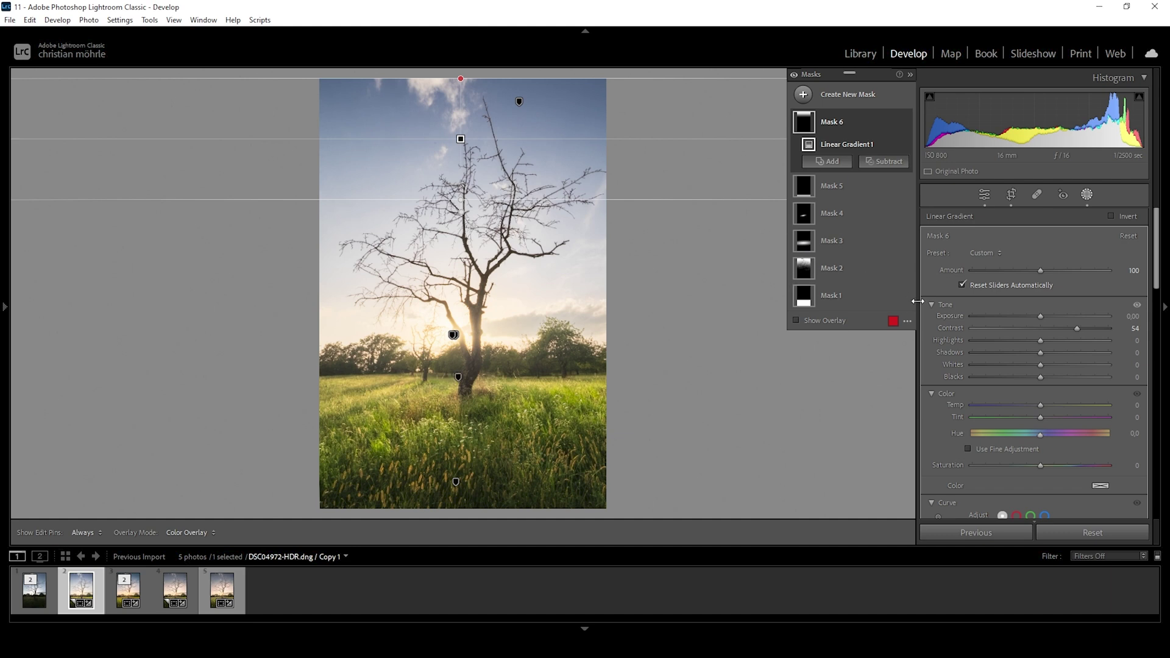
# - Toggle the mask adjustments off and on twice to compare, then collapse the mask list
pyautogui.click(794, 75)
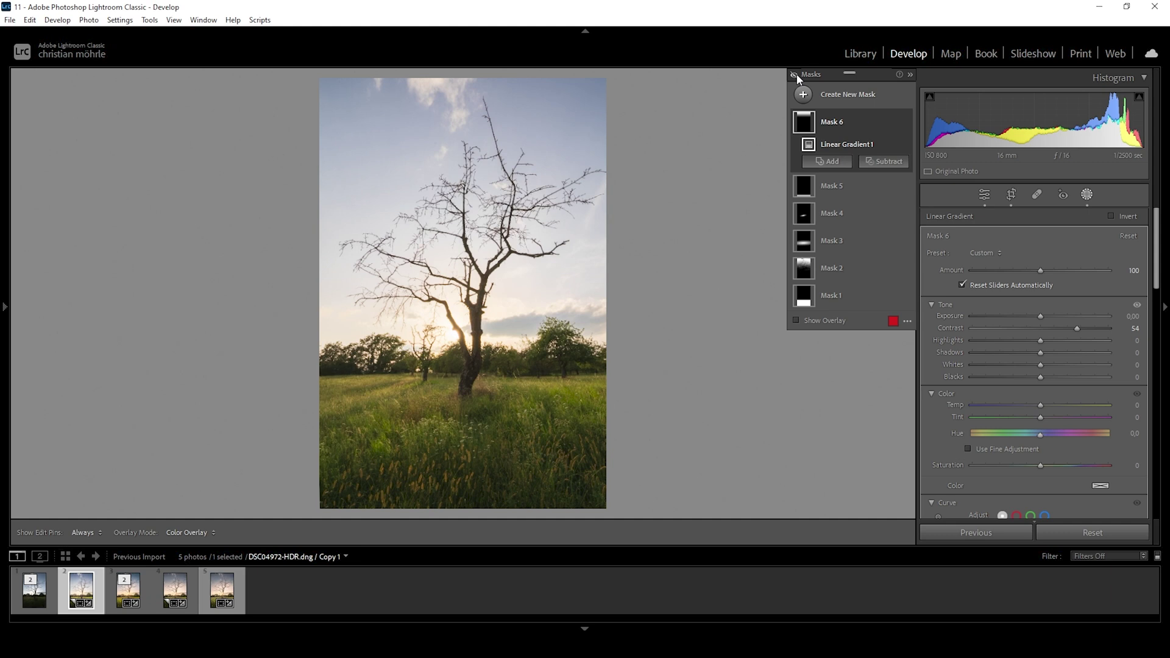
pyautogui.click(795, 75)
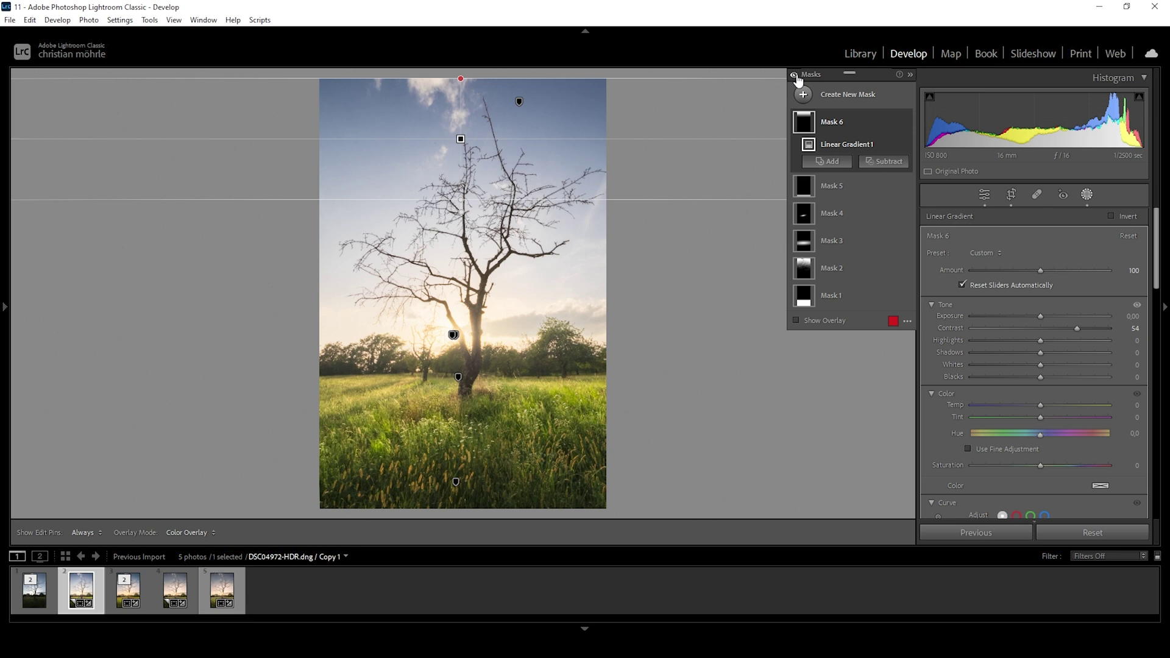
pyautogui.click(795, 75)
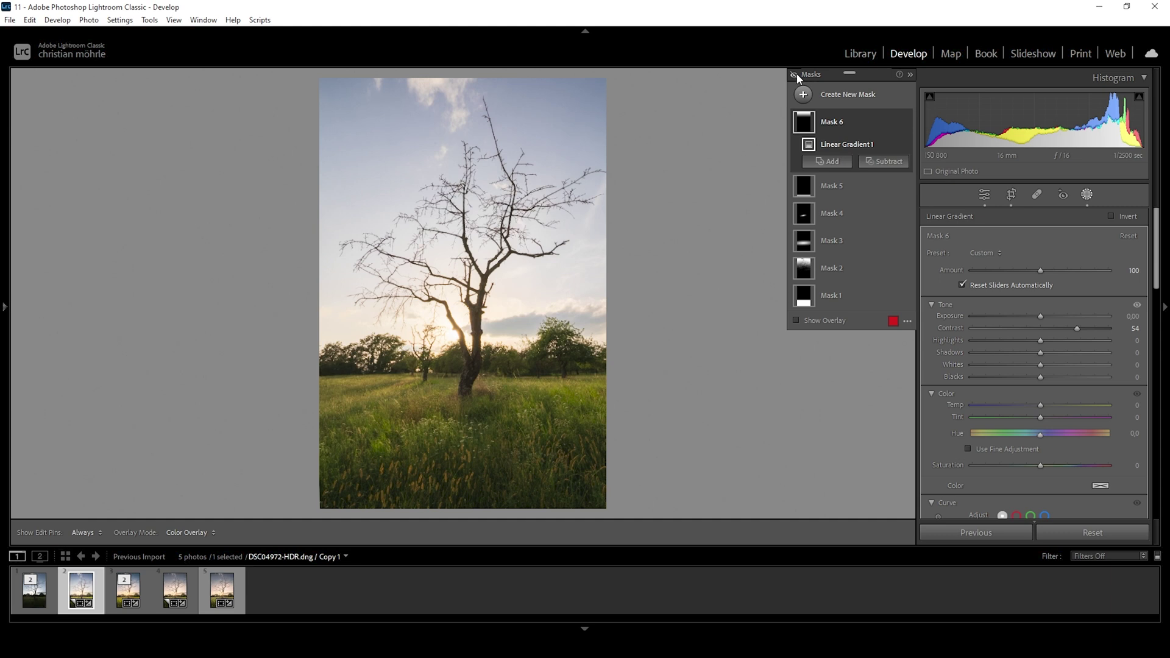
pyautogui.click(795, 75)
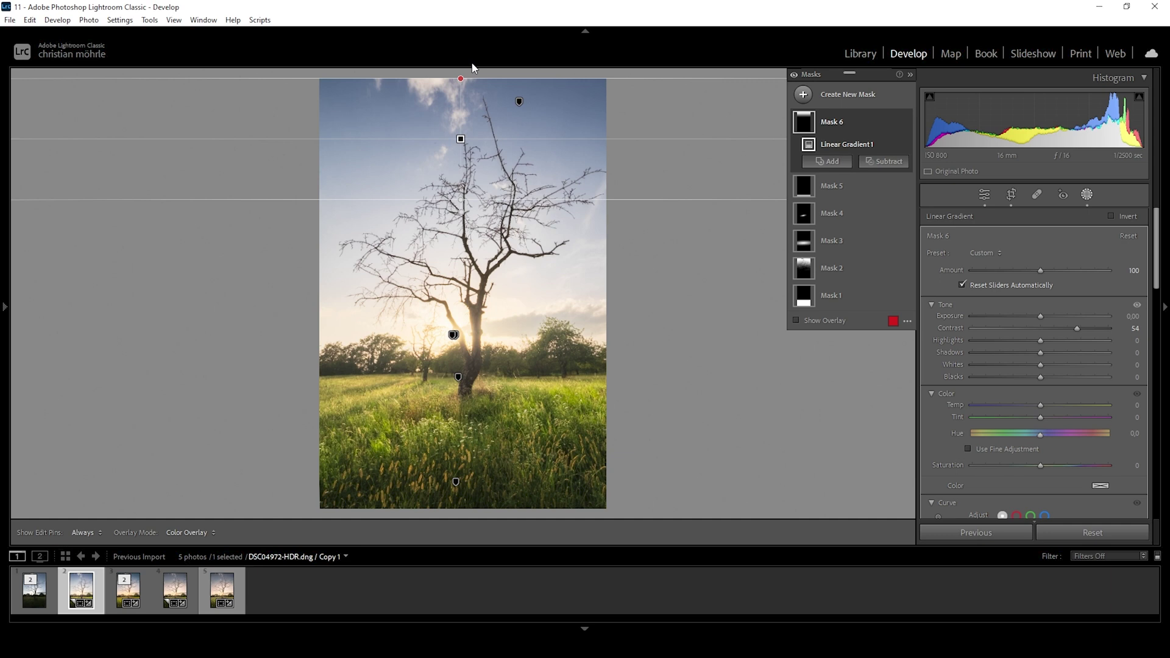
pyautogui.click(910, 74)
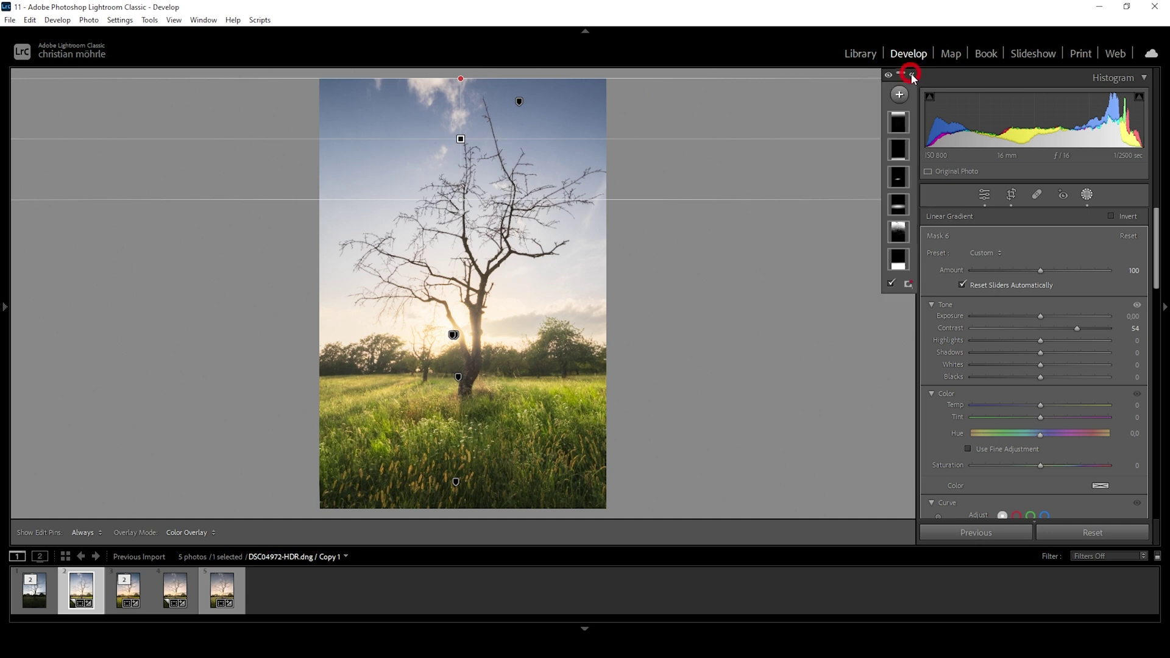
# - Leave masking and in HSL set Yellow saturation to +12 and Blue saturation to −11
pyautogui.click(986, 195)
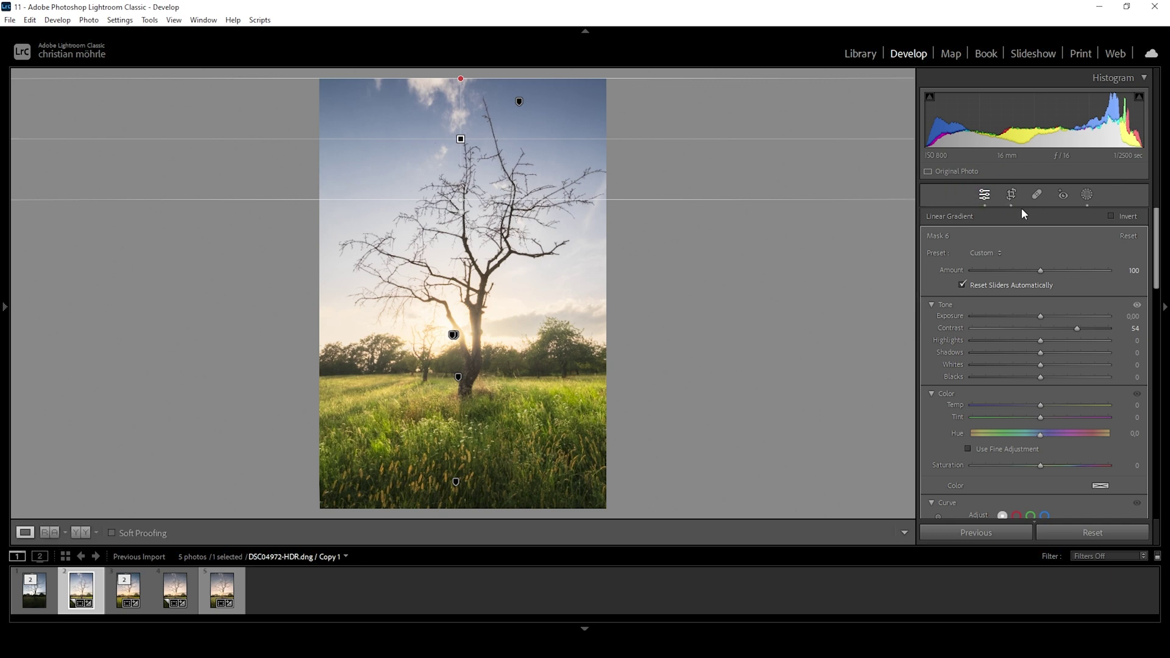
pyautogui.click(1145, 218)
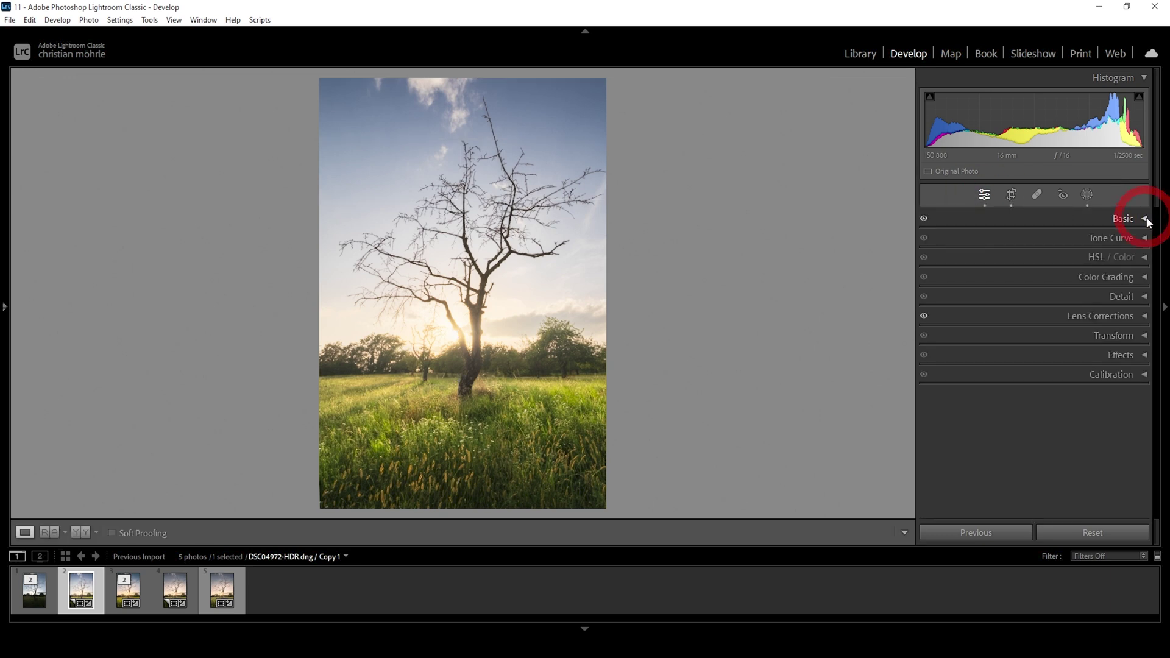
pyautogui.click(1145, 258)
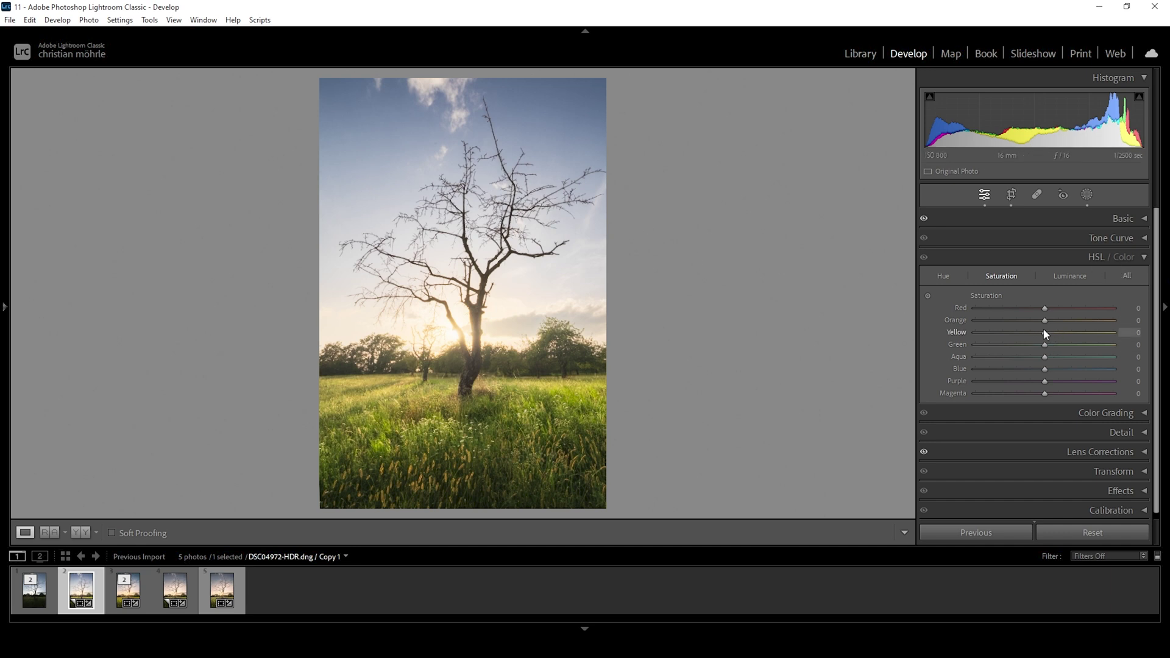
pyautogui.moveTo(1047, 331); pyautogui.dragTo(1055, 347)
pyautogui.moveTo(1042, 372); pyautogui.dragTo(1036, 371)
# - In HSL Luminance, brighten Green to +81 and darken Blue to −7
pyautogui.click(1076, 276)
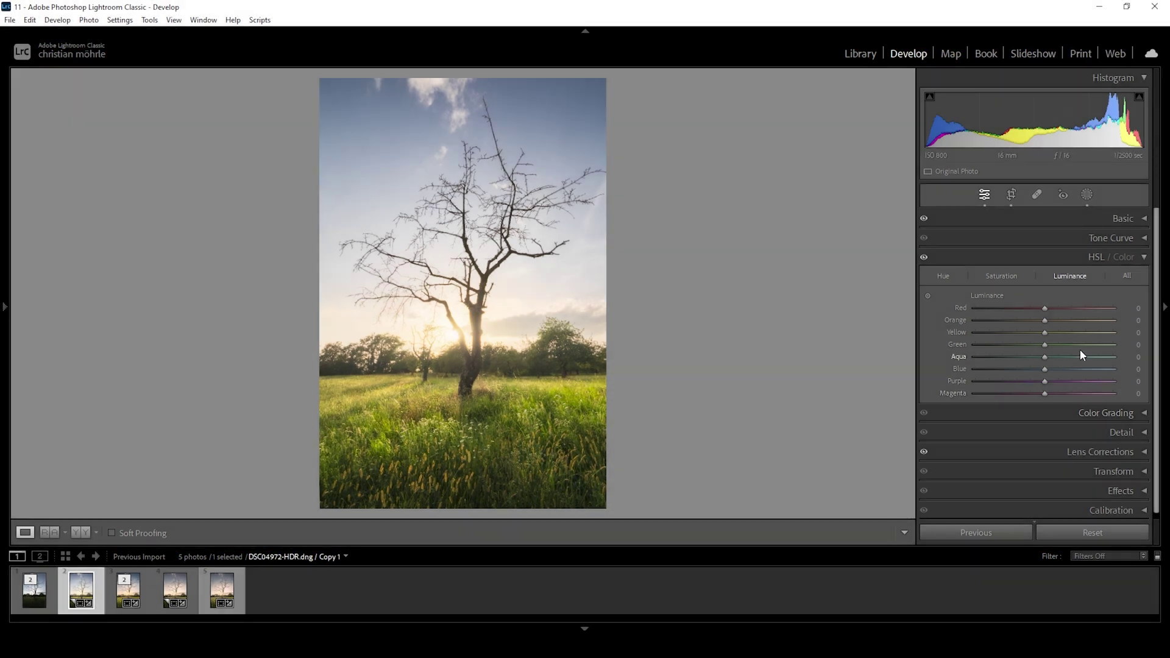
pyautogui.moveTo(1047, 345); pyautogui.dragTo(1090, 348)
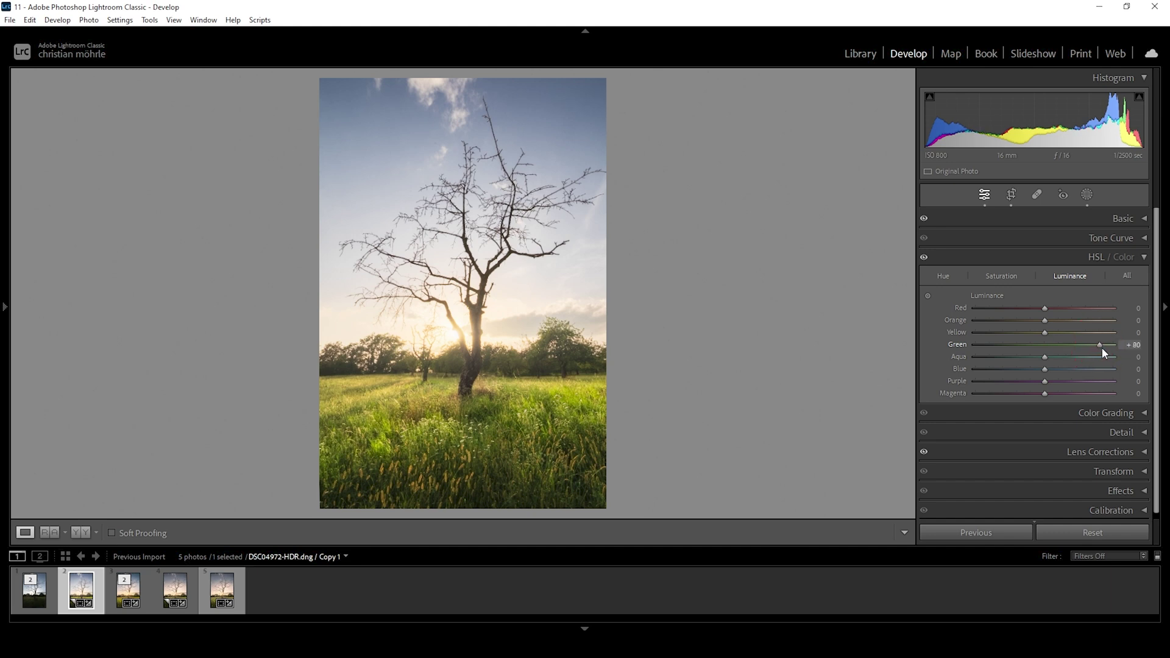
pyautogui.moveTo(1101, 347); pyautogui.dragTo(1102, 343)
pyautogui.moveTo(1046, 369); pyautogui.dragTo(1036, 369)
pyautogui.click(1143, 256)
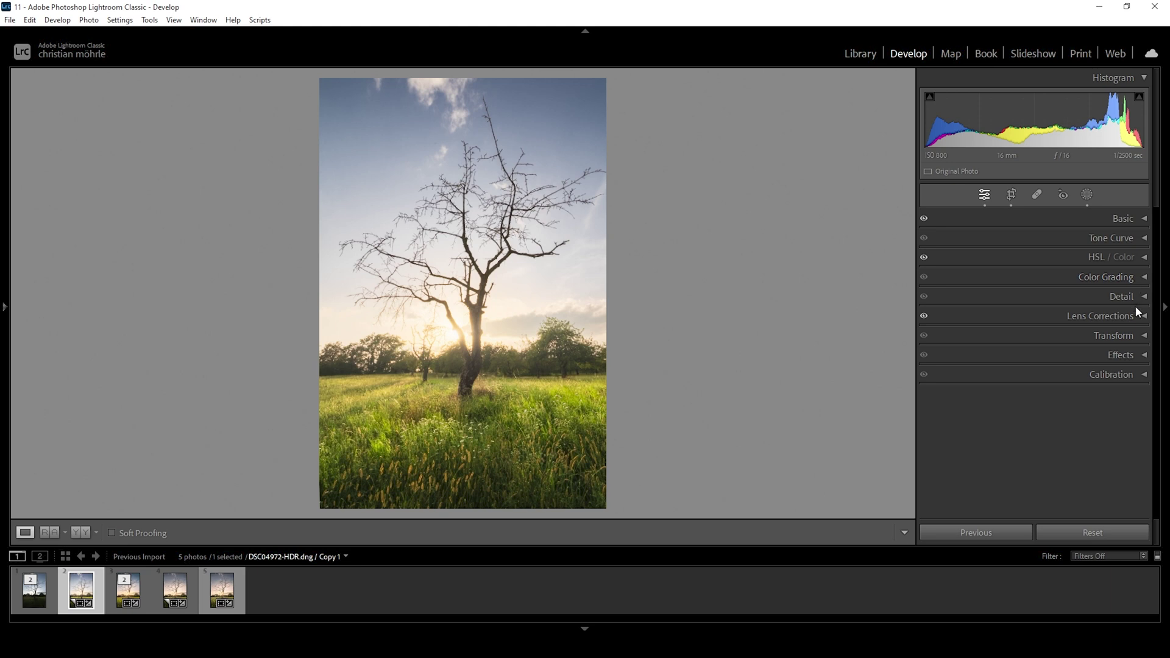
# - In Color Grading, tint the highlights warm yellow with Hue 44 and Saturation 33
pyautogui.click(1143, 278)
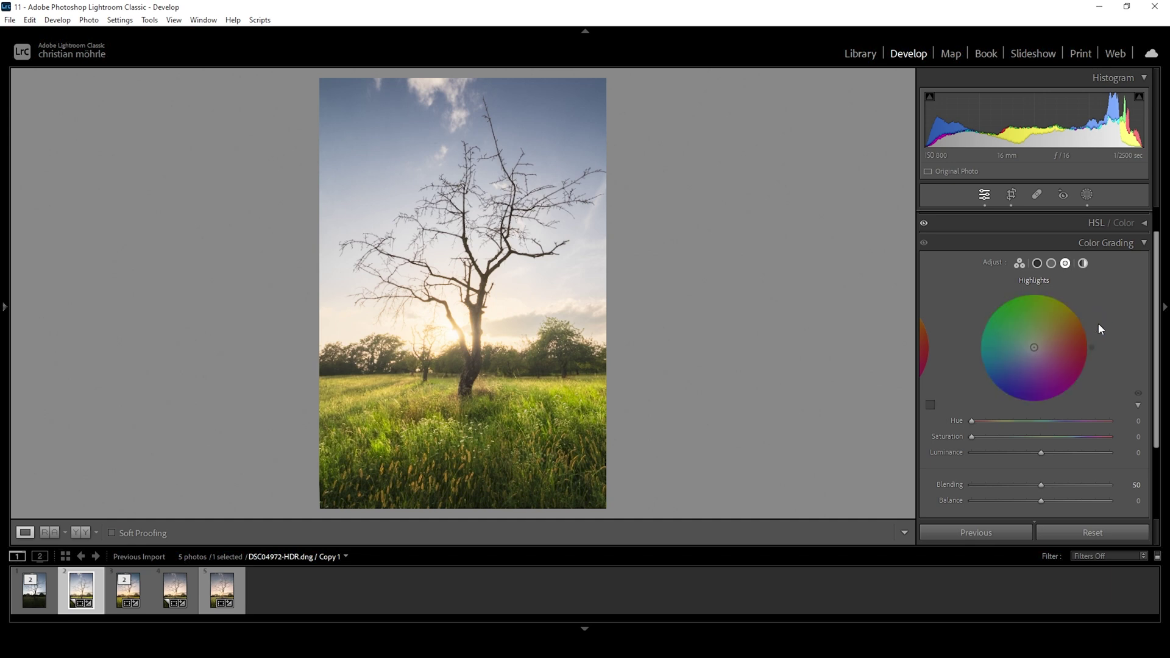
pyautogui.moveTo(973, 421); pyautogui.dragTo(993, 422)
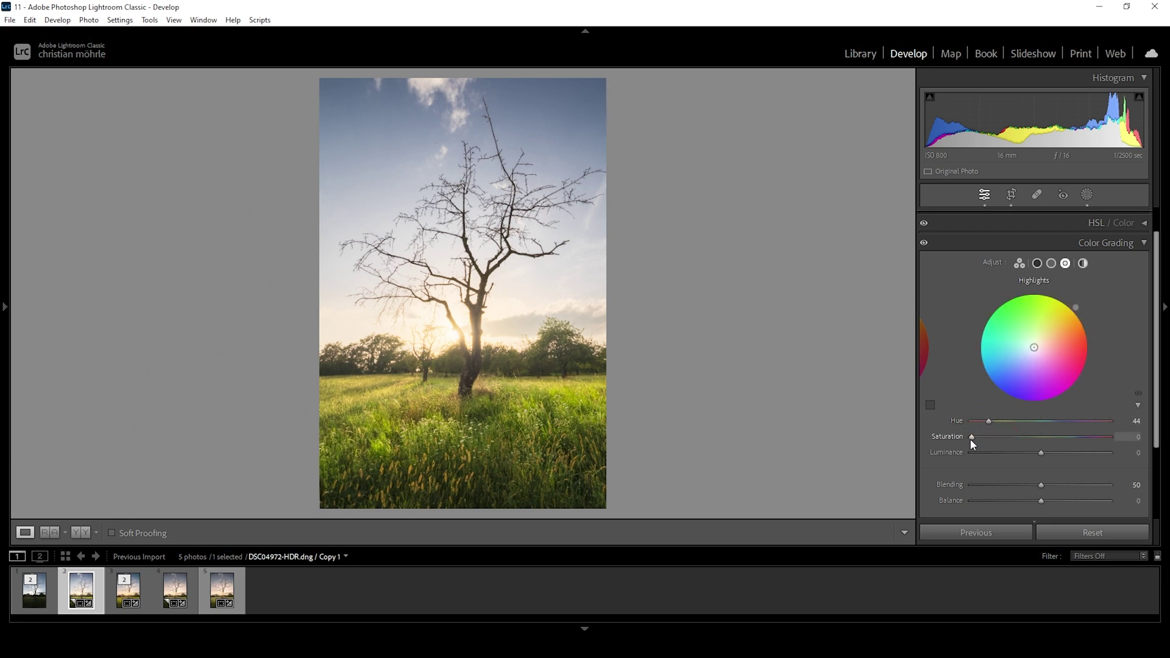
pyautogui.moveTo(976, 435); pyautogui.dragTo(1022, 436)
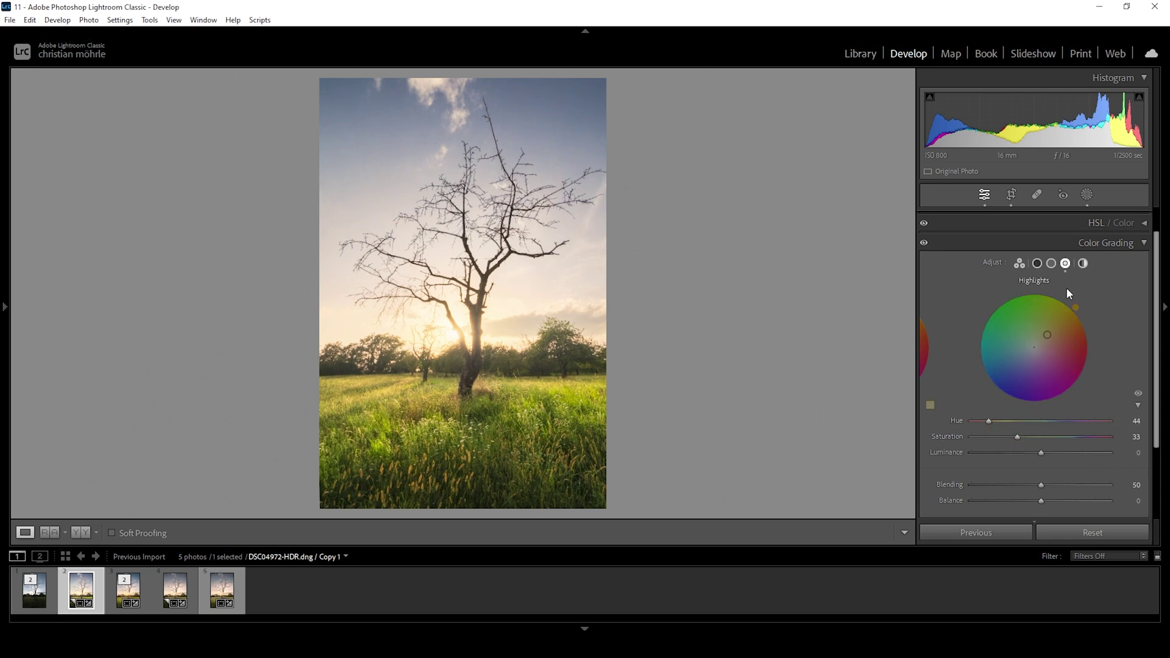
# - Give the midtones a faint blue tint with Hue 219 and Saturation 5
pyautogui.click(1051, 263)
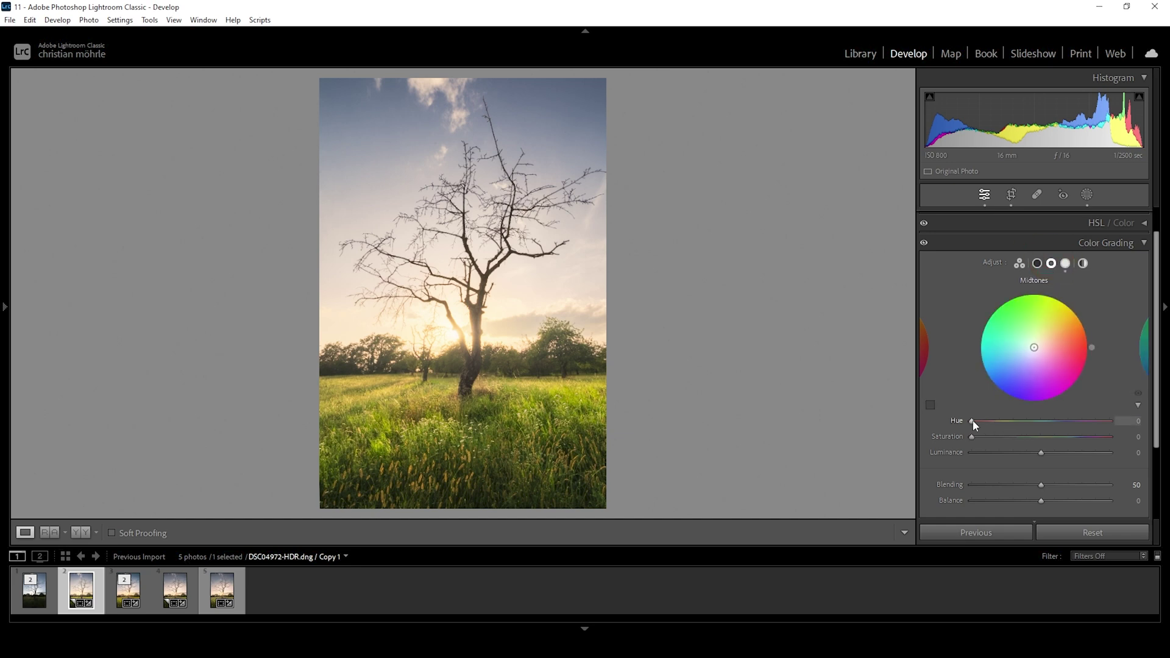
pyautogui.moveTo(972, 421)
pyautogui.mouseDown()
pyautogui.moveTo(994, 421)
pyautogui.moveTo(983, 437)
pyautogui.moveTo(1003, 436)
pyautogui.mouseUp()
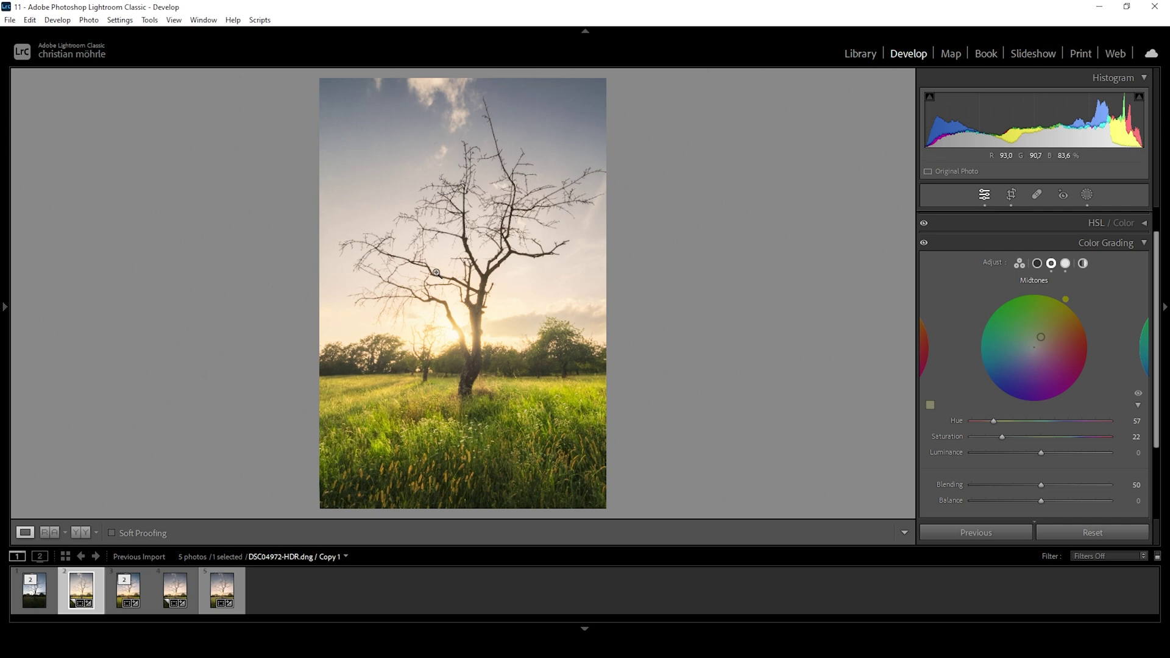
pyautogui.moveTo(993, 421); pyautogui.dragTo(1059, 426)
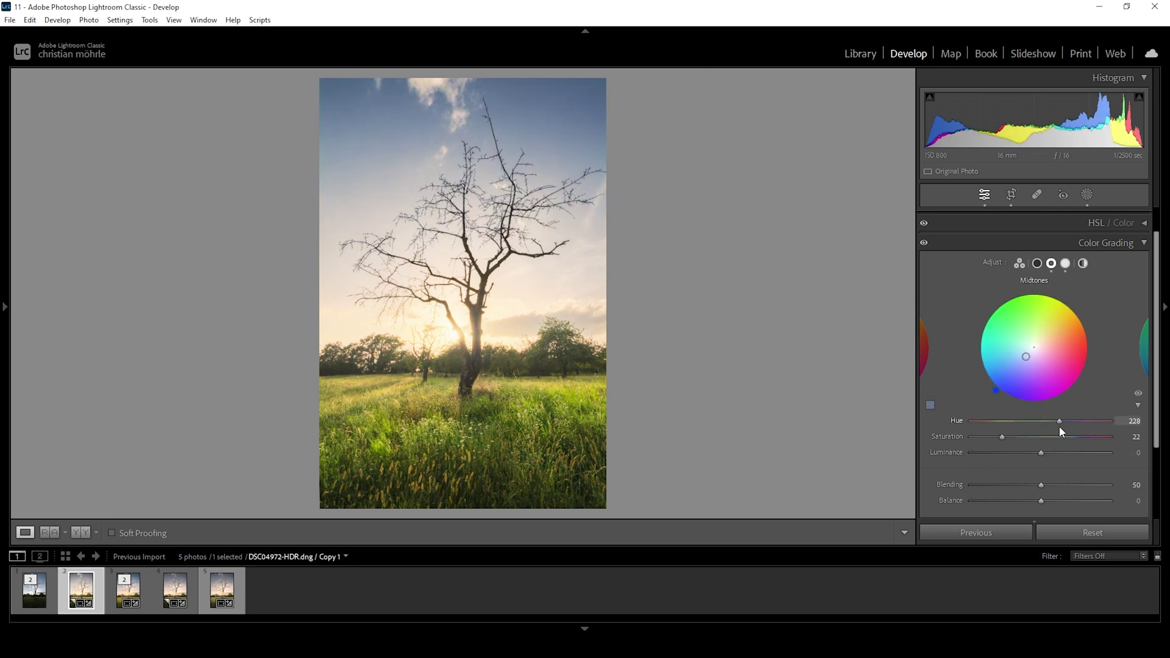
pyautogui.moveTo(1059, 426); pyautogui.dragTo(1056, 426)
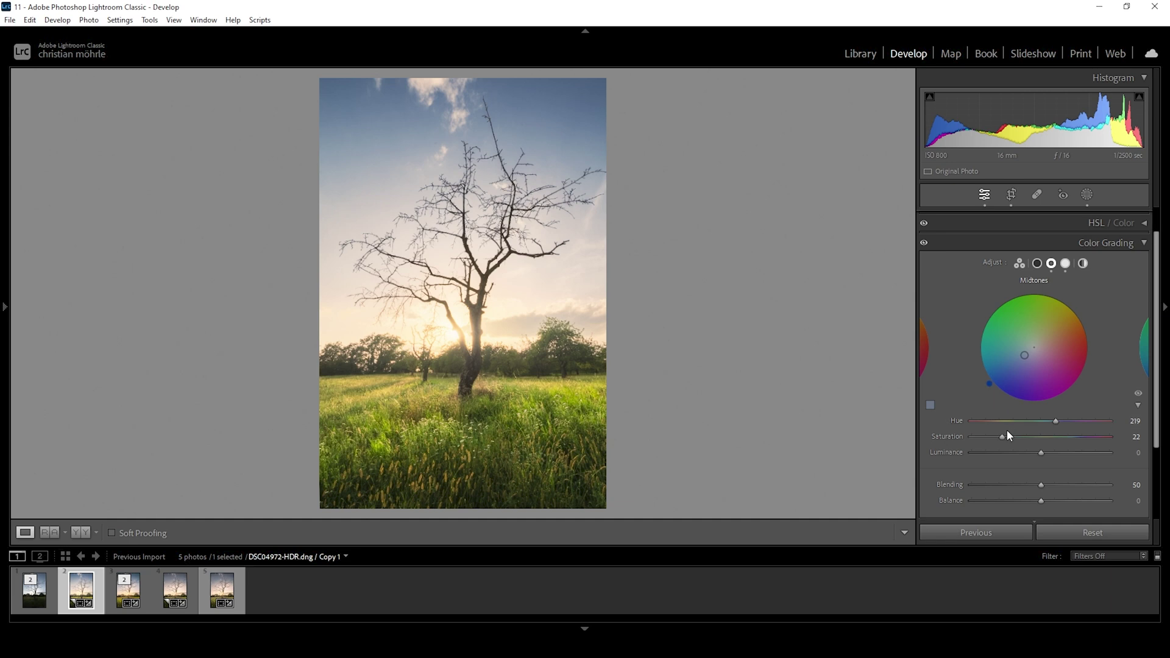
pyautogui.moveTo(1001, 436)
pyautogui.mouseDown()
pyautogui.moveTo(968, 437)
pyautogui.moveTo(978, 438)
pyautogui.mouseUp()
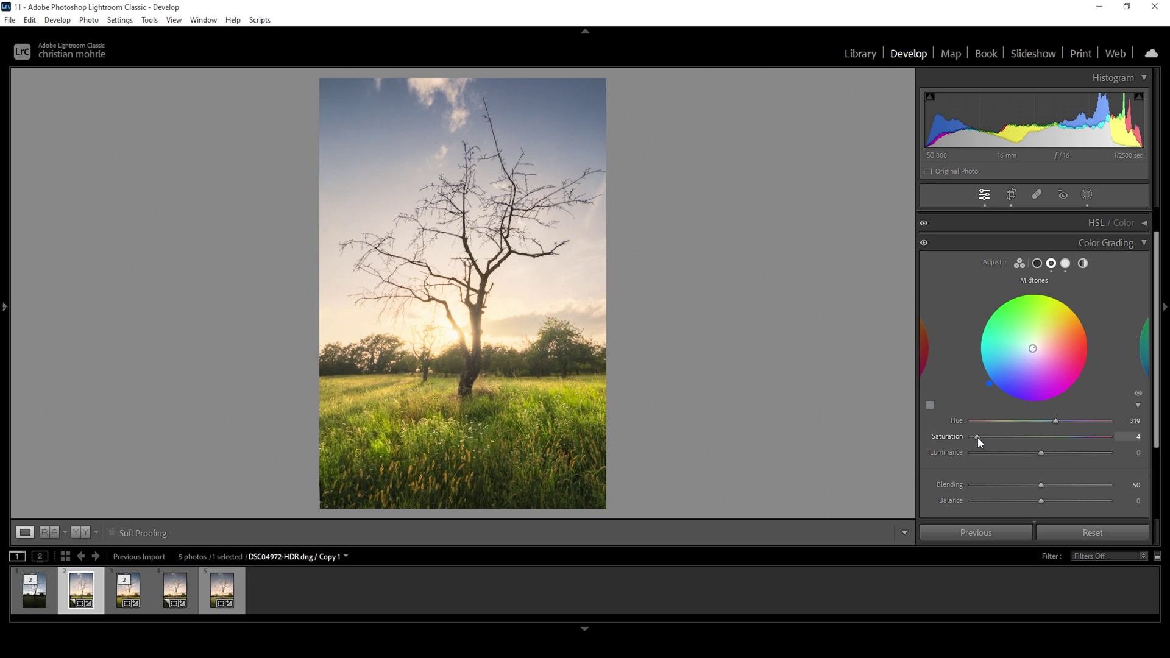
pyautogui.moveTo(979, 437); pyautogui.dragTo(982, 437)
pyautogui.moveTo(981, 437); pyautogui.dragTo(979, 438)
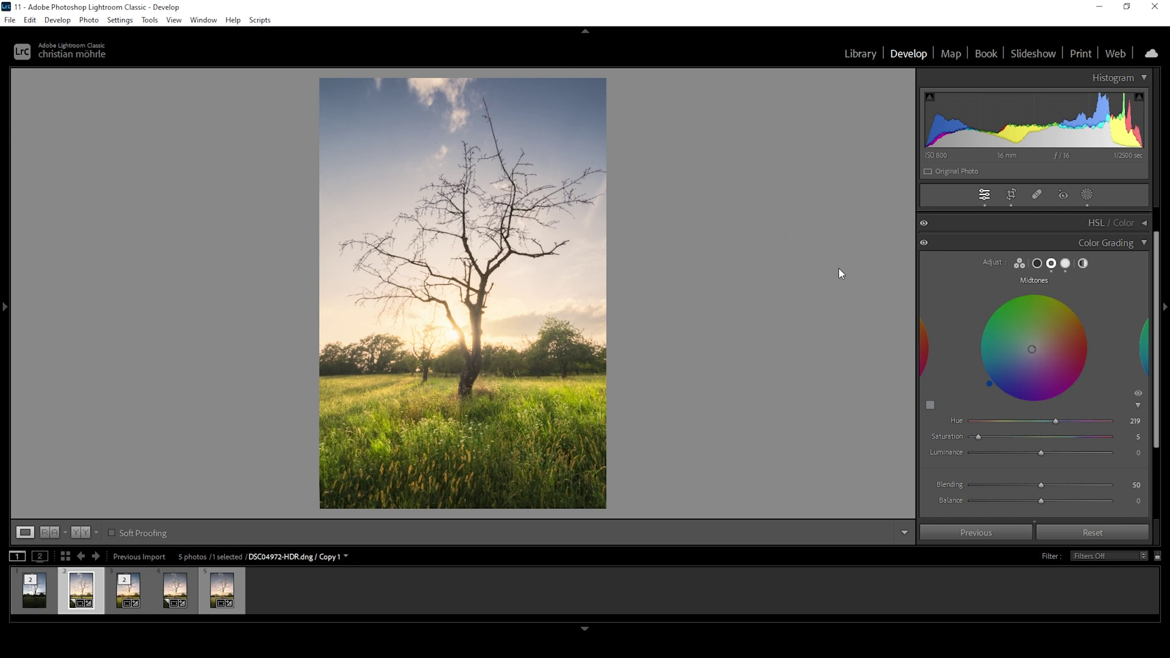
pyautogui.click(1133, 243)
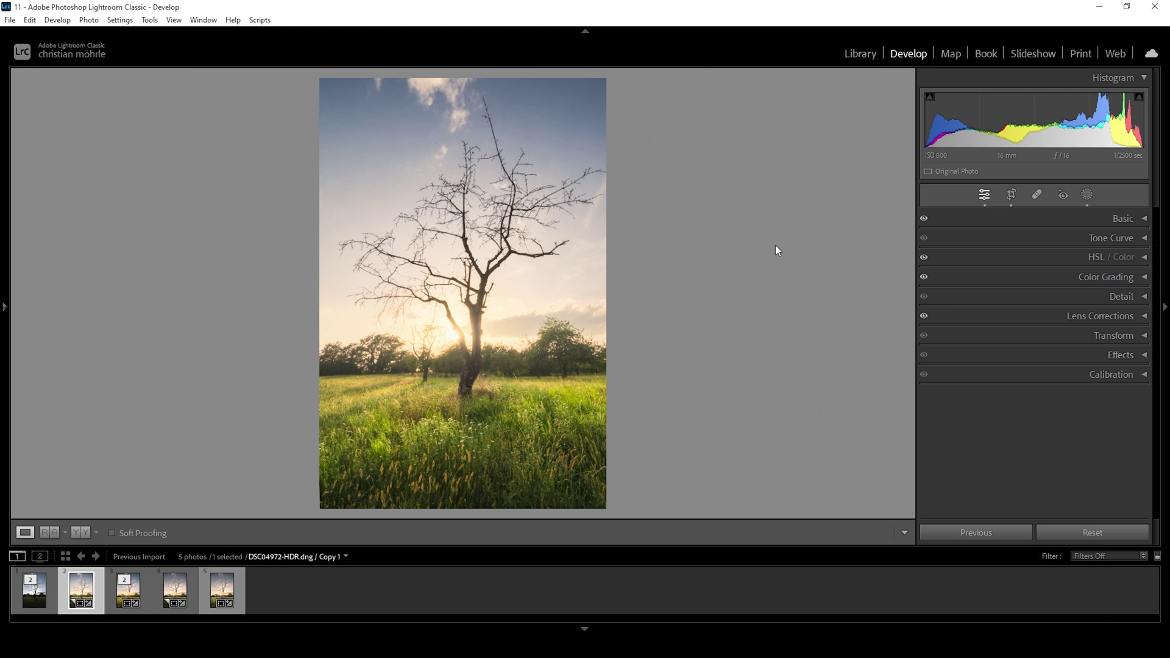
# - In Calibration, set the Blue Primary Hue to −15 and Saturation to +19
pyautogui.click(1142, 375)
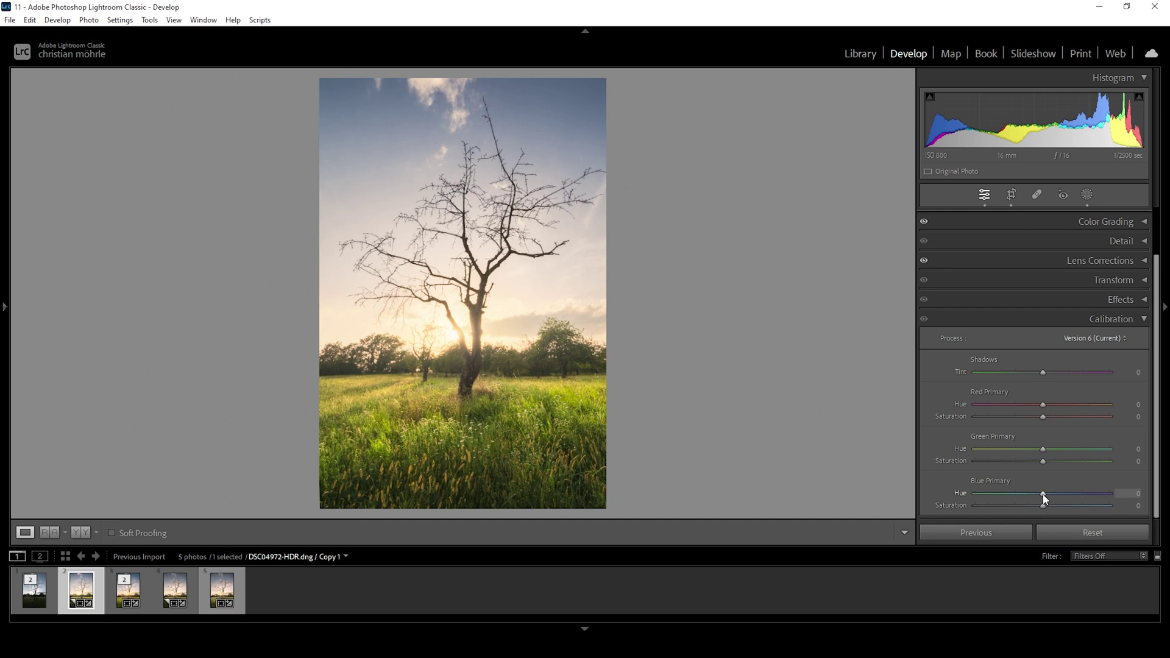
pyautogui.moveTo(1044, 499); pyautogui.dragTo(907, 499)
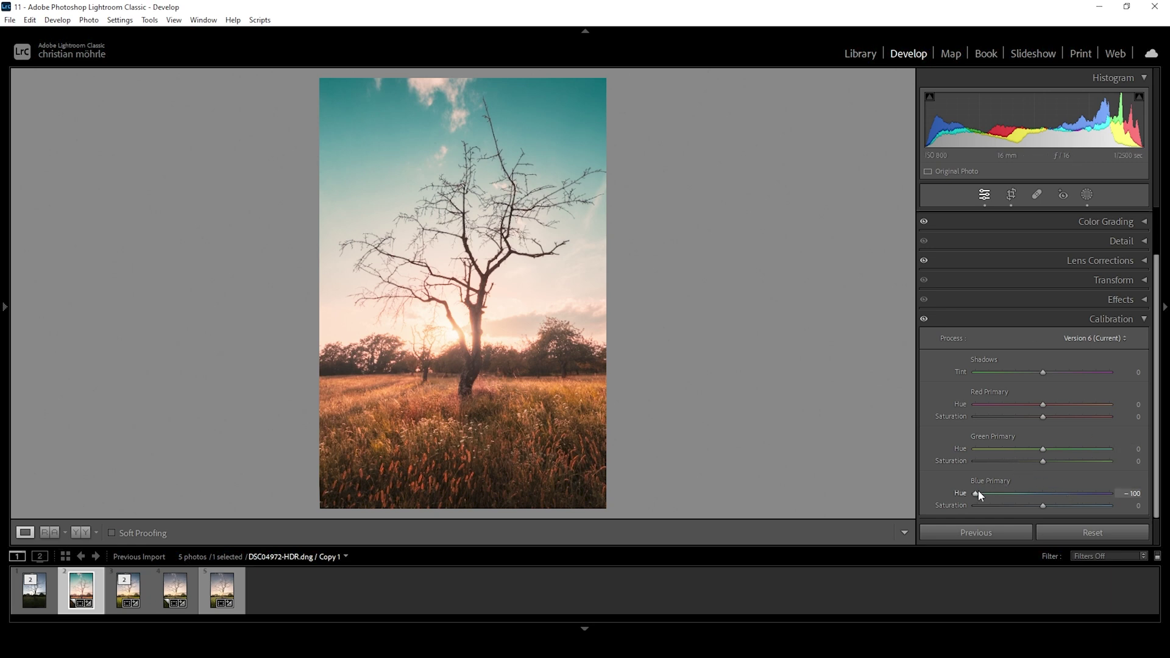
pyautogui.moveTo(978, 492); pyautogui.dragTo(1036, 500)
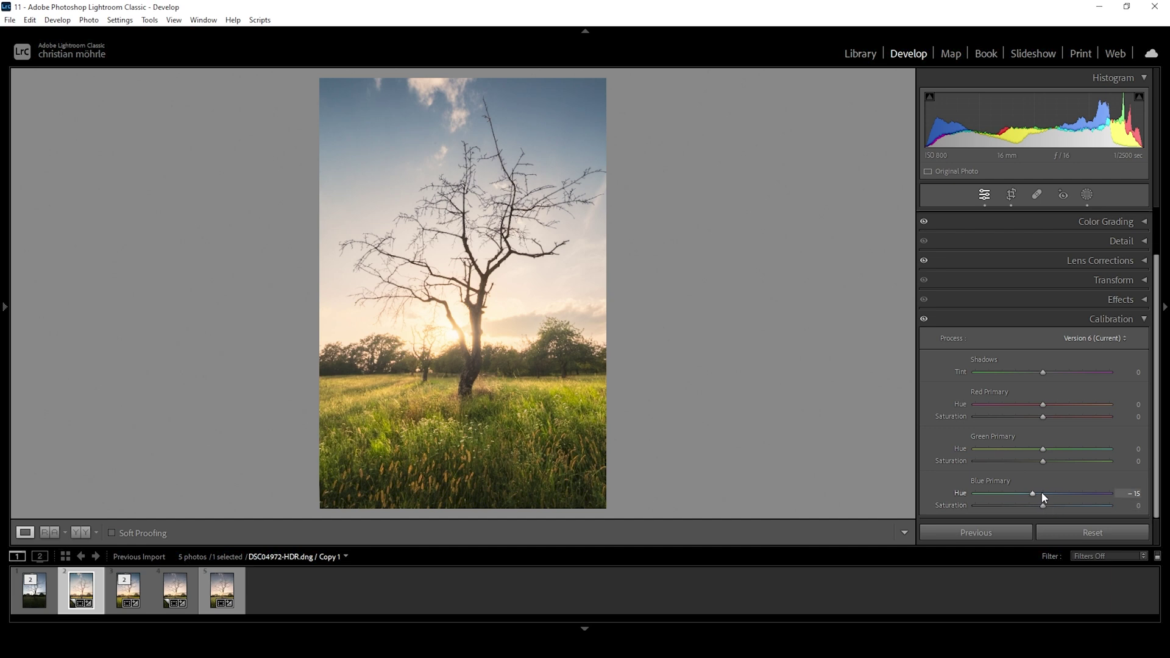
pyautogui.click(1048, 507)
pyautogui.moveTo(1048, 506); pyautogui.dragTo(1054, 504)
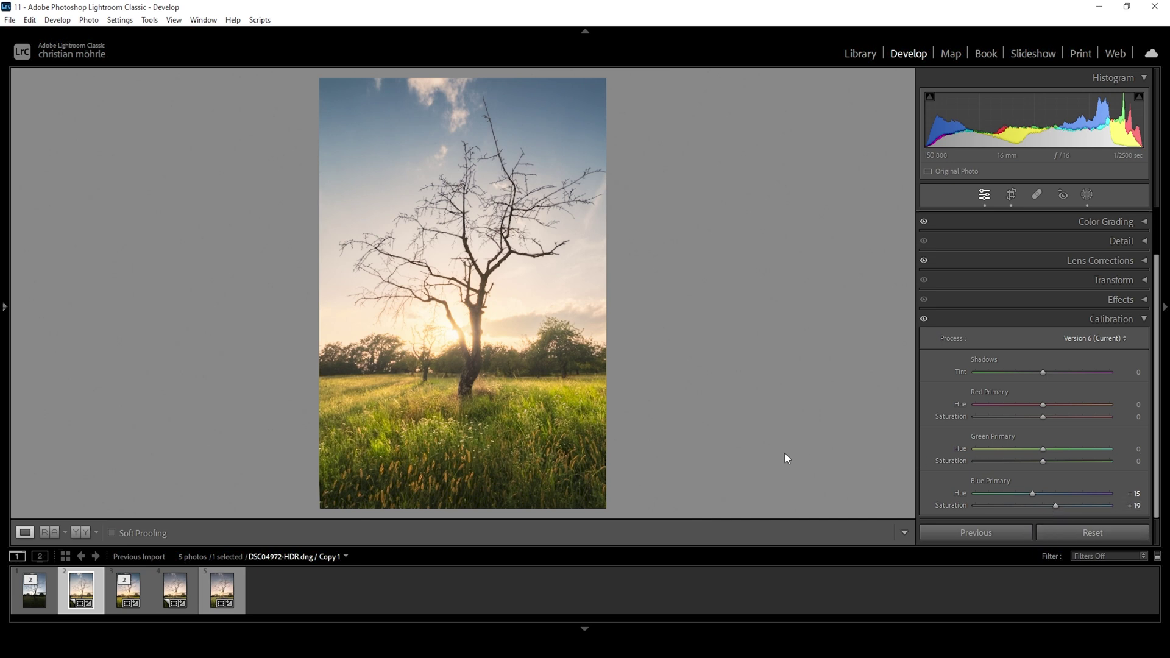
pyautogui.click(50, 533)
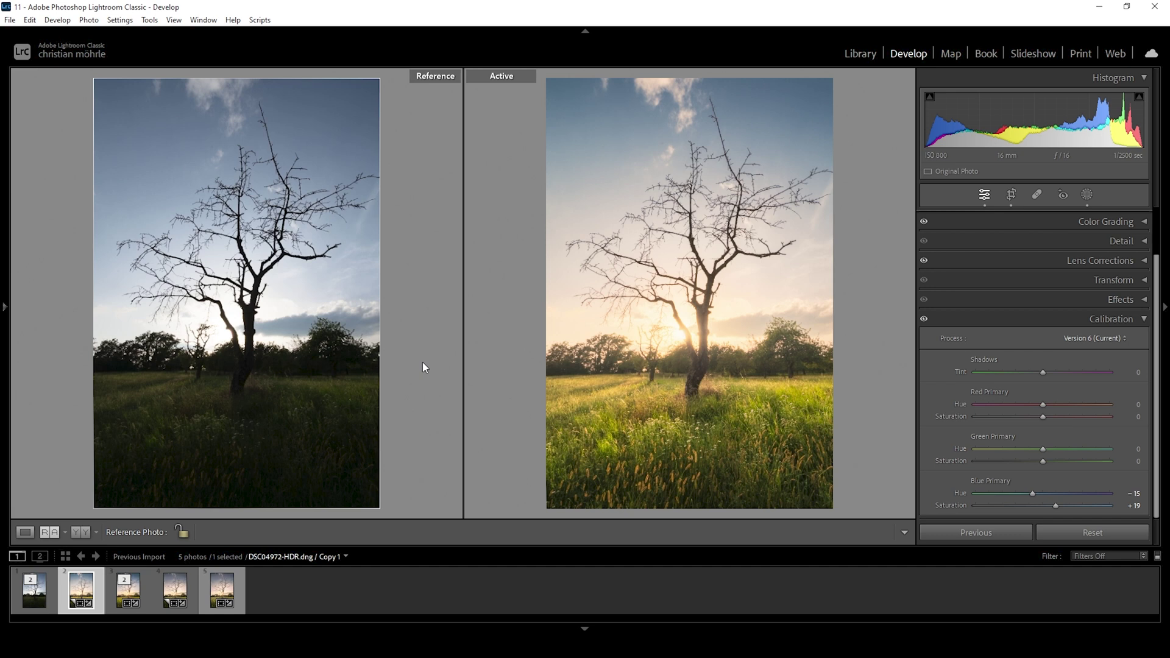
pyautogui.click(25, 532)
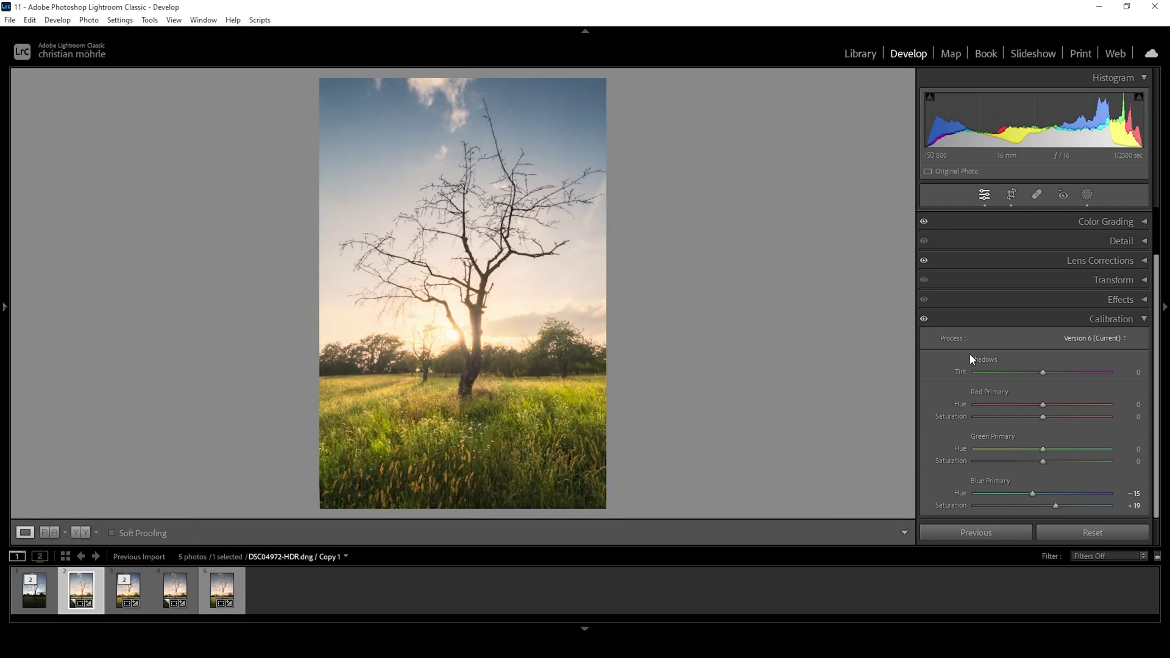
# - In the Detail panel, set Sharpening Radius 0.5, Detail 100, Masking 71 and Amount 86
pyautogui.click(1142, 244)
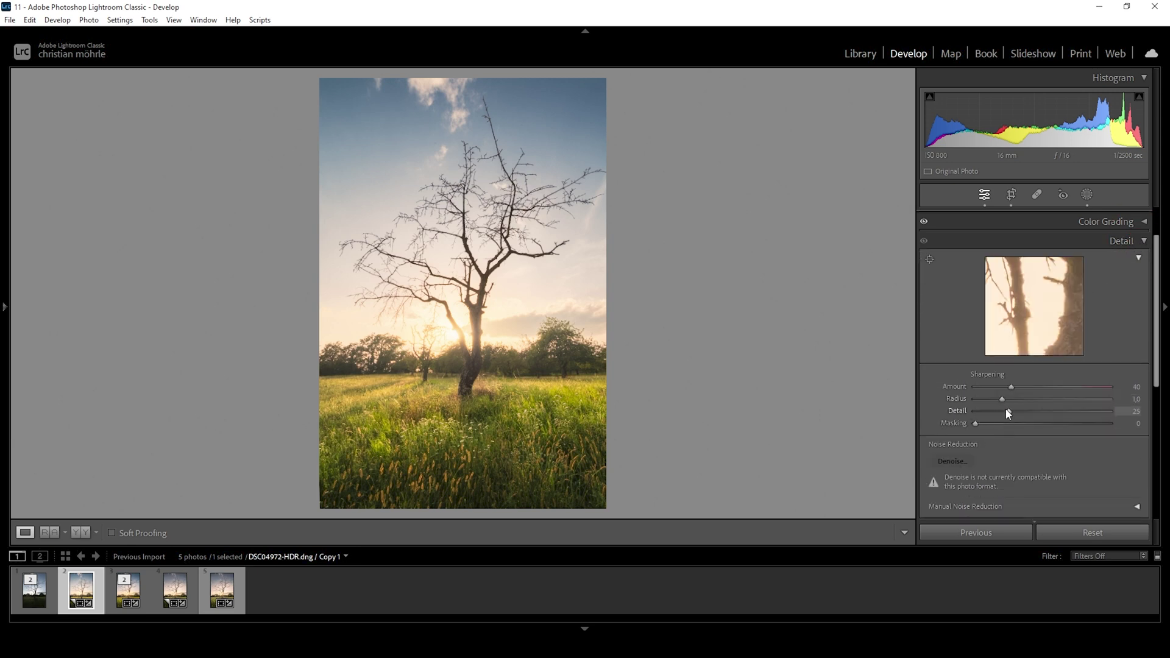
pyautogui.moveTo(1002, 399); pyautogui.dragTo(1110, 411)
pyautogui.moveTo(981, 422); pyautogui.dragTo(1065, 431)
pyautogui.click(1023, 386)
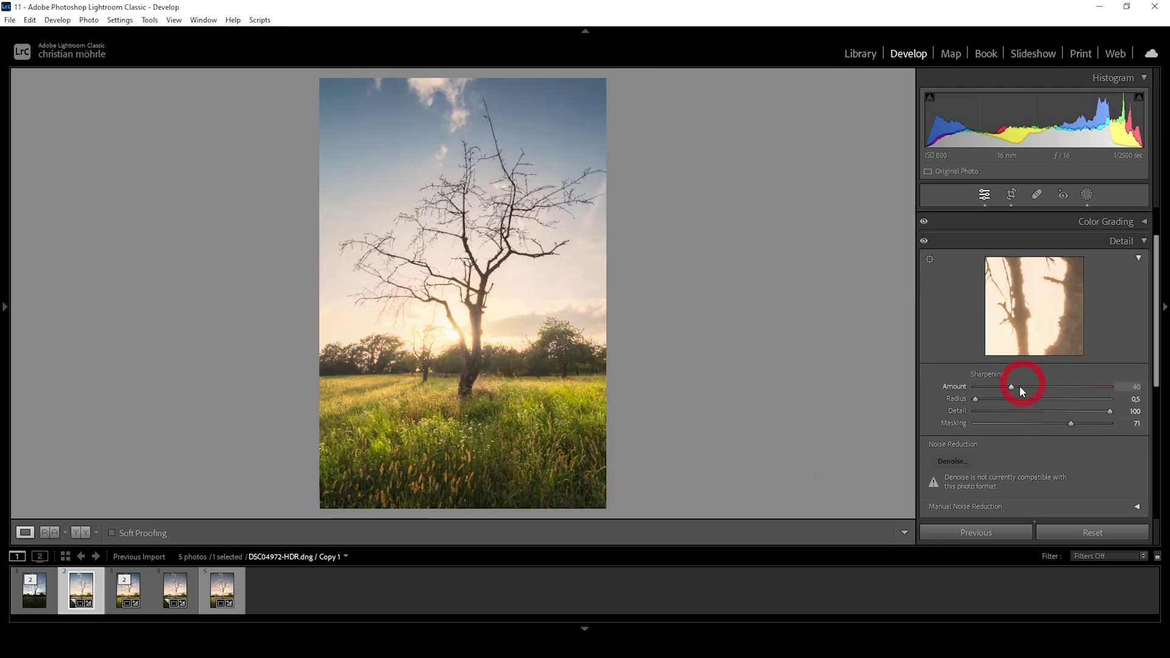
pyautogui.moveTo(1027, 387); pyautogui.dragTo(1057, 390)
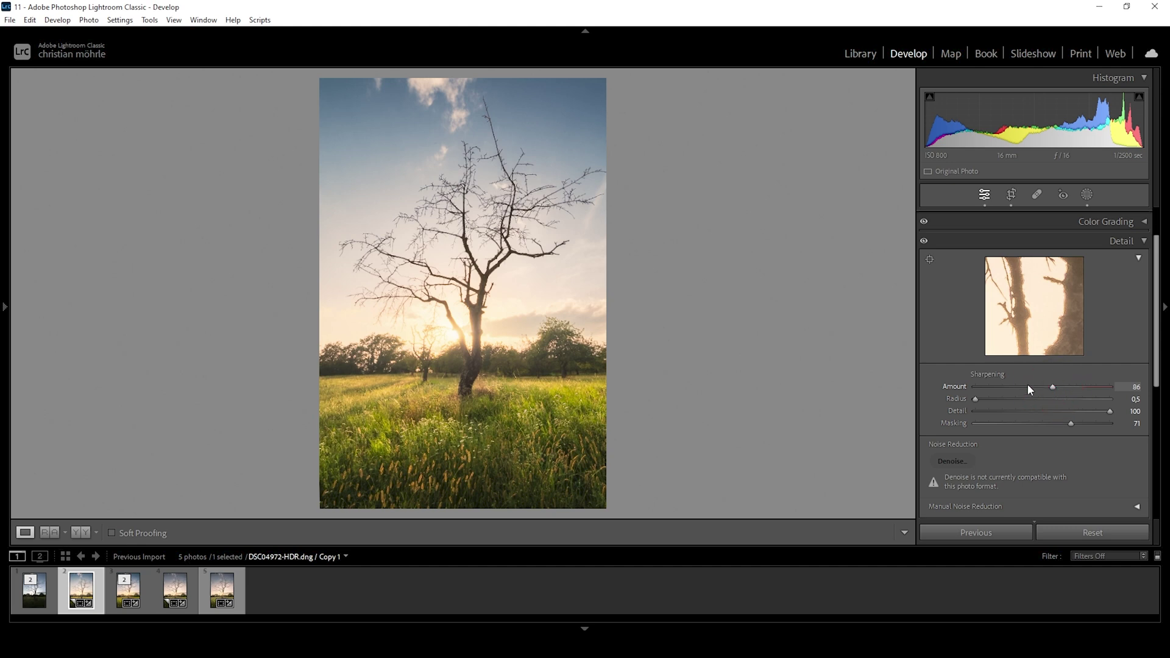